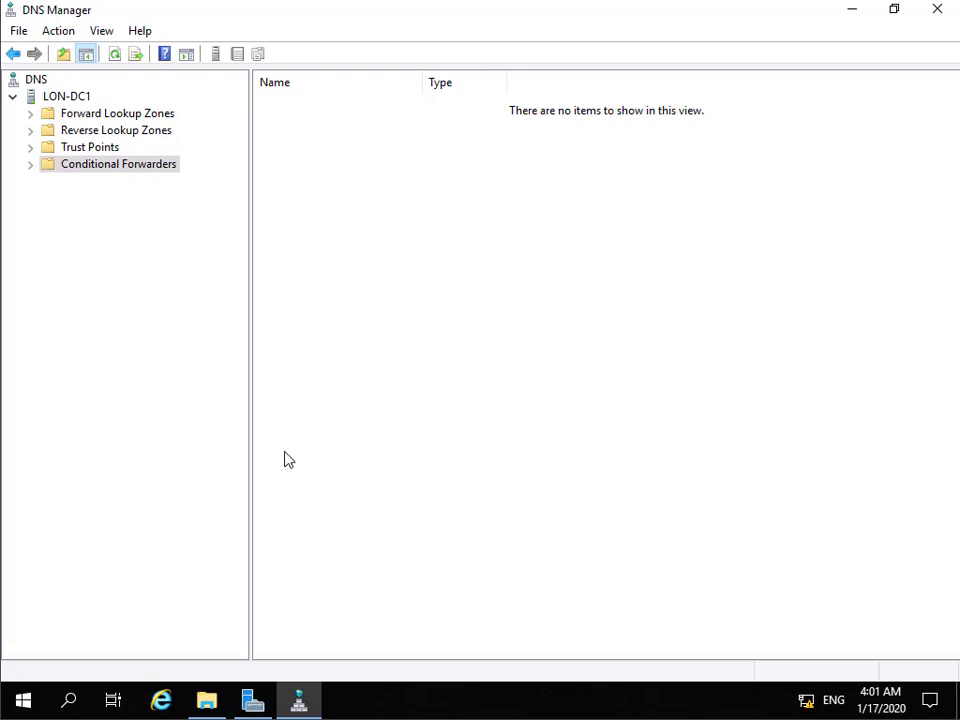
Create a conditional forwarder for TreyResearch.net using master server 172.16.20.10.
{"action": "right_click", "coordinate": [104, 166]}
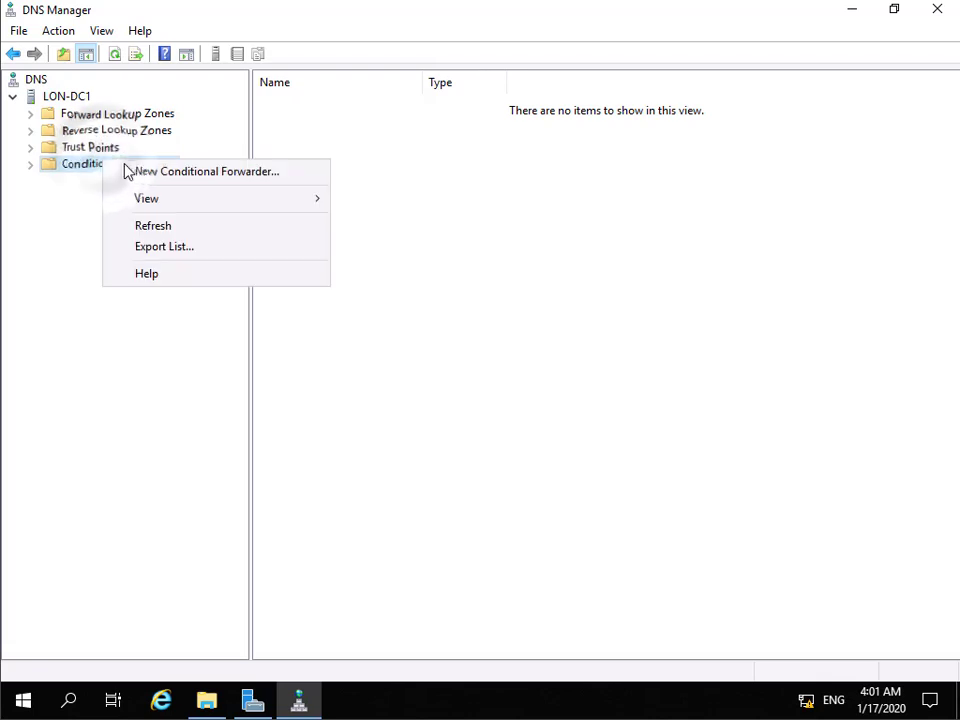
{"action": "left_click", "coordinate": [149, 172]}
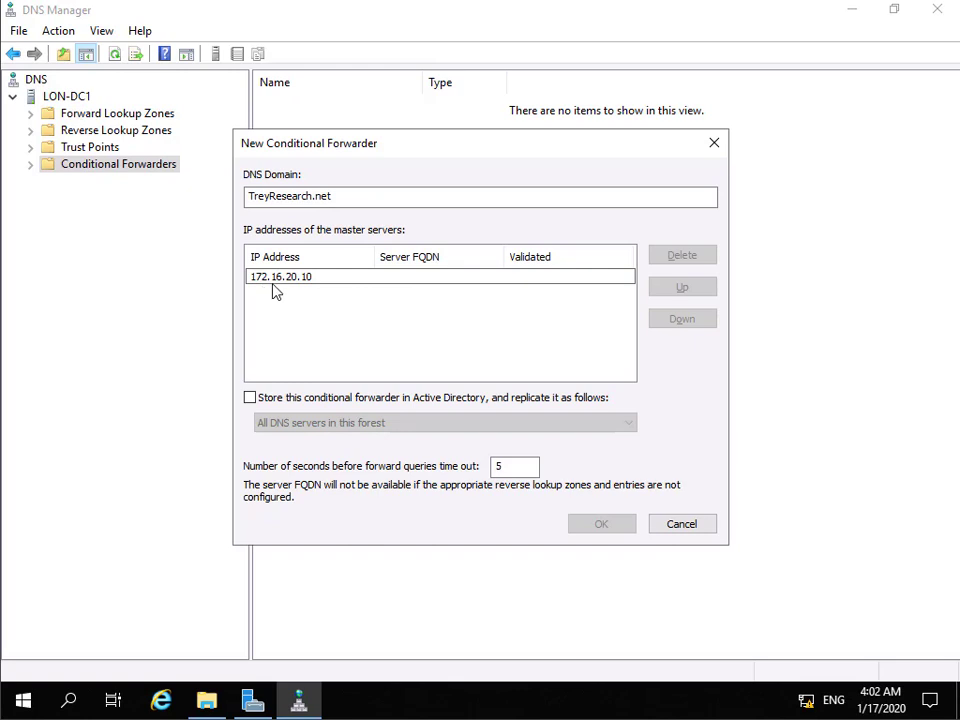
{"action": "left_click", "coordinate": [307, 294]}
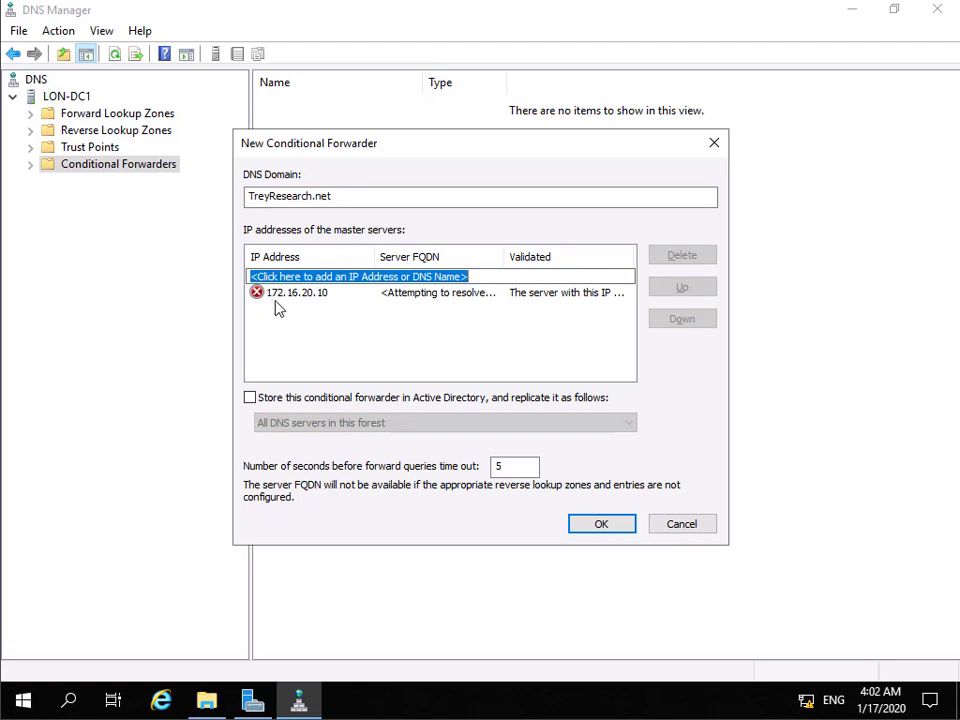
{"action": "left_click", "coordinate": [622, 527]}
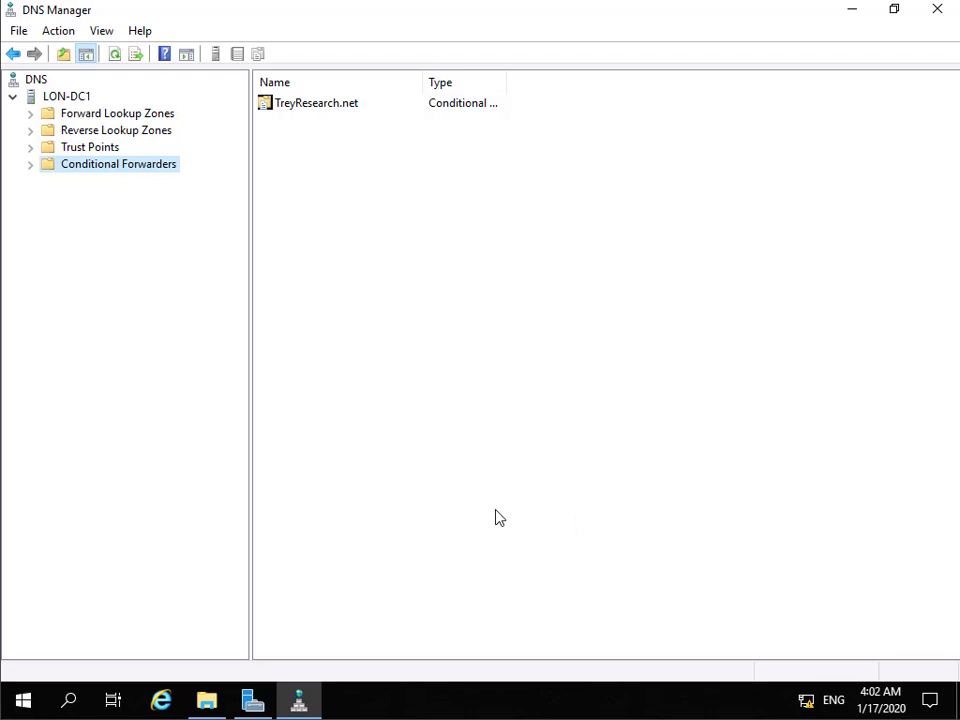
Copy the TREY-DC1 TreyResearch CA certificate file in File Explorer.
{"action": "left_click", "coordinate": [210, 700]}
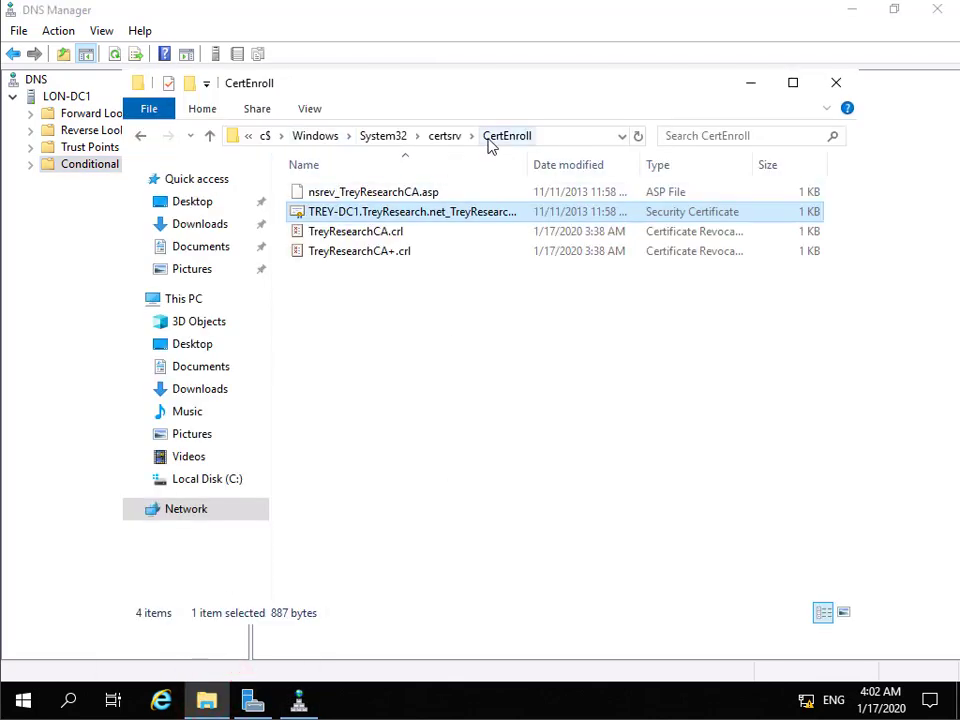
{"action": "right_click", "coordinate": [408, 216]}
{"action": "left_click", "coordinate": [452, 388]}
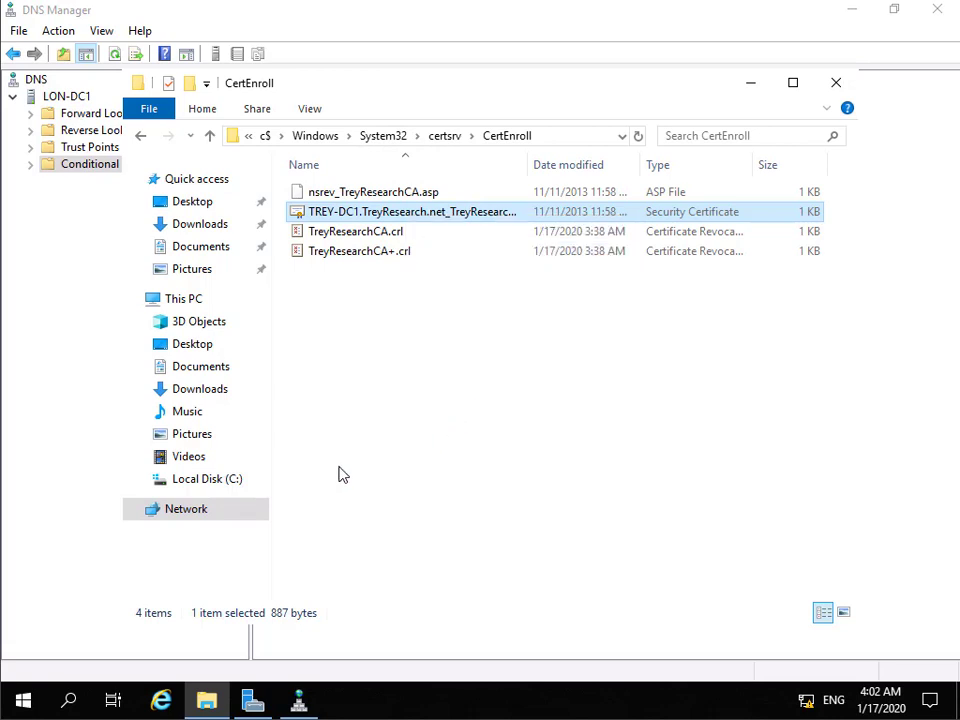
Paste the certificate into C:\Windows\System32\certsrv\CertEnroll.
{"action": "left_click", "coordinate": [233, 480]}
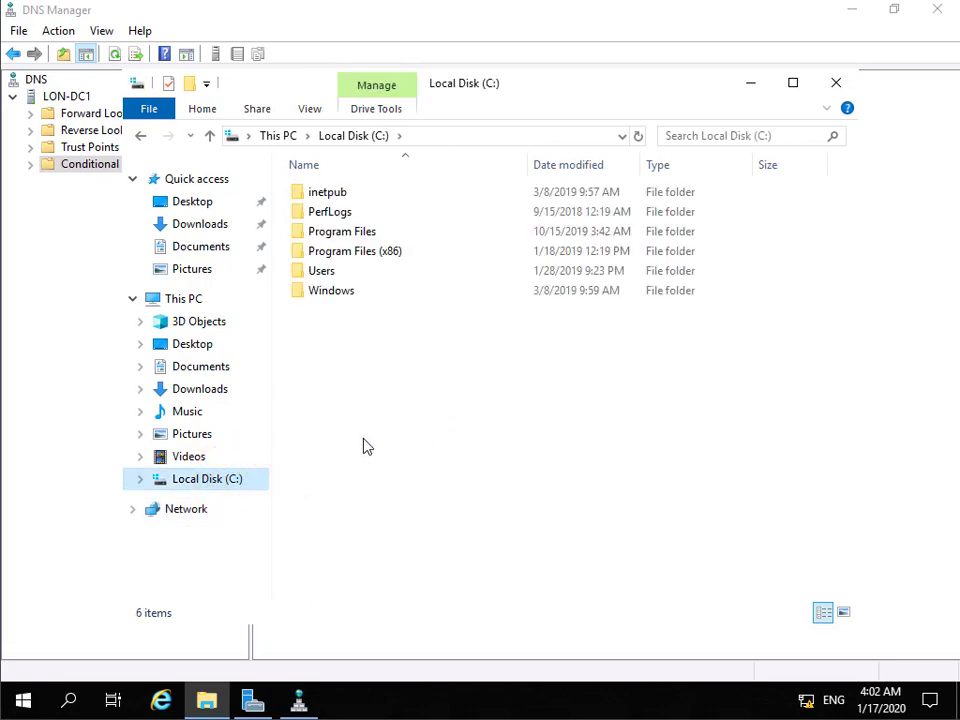
{"action": "double_click", "coordinate": [340, 292]}
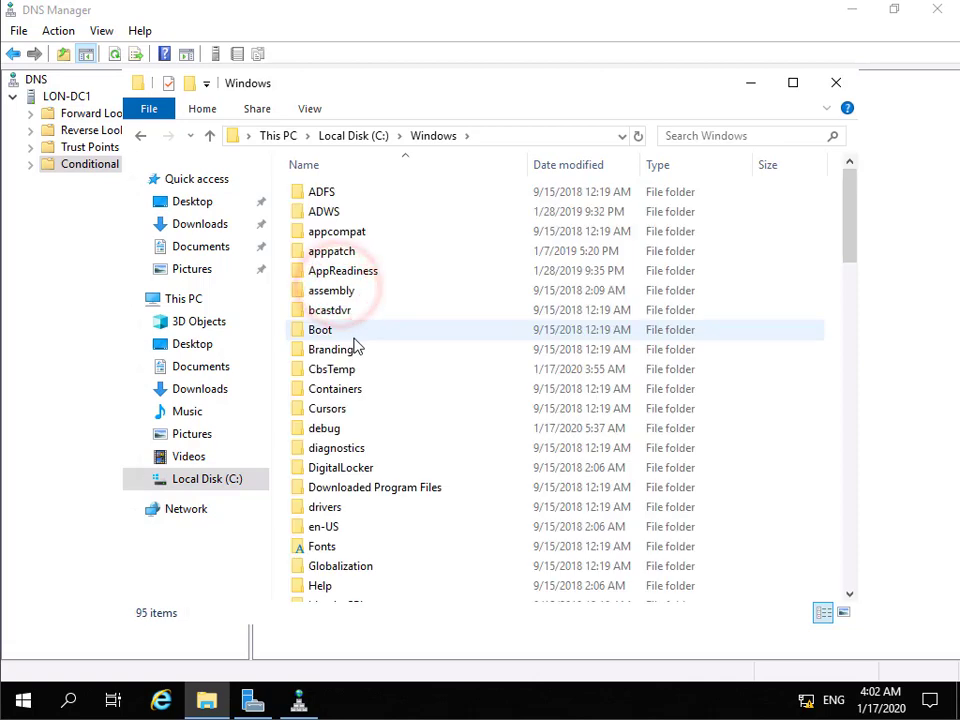
{"action": "scroll", "coordinate": [365, 483], "scroll_direction": "down", "scroll_amount": 7}
{"action": "scroll", "coordinate": [367, 492], "scroll_direction": "down", "scroll_amount": 7}
{"action": "left_click", "coordinate": [352, 572]}
{"action": "double_click", "coordinate": [352, 572]}
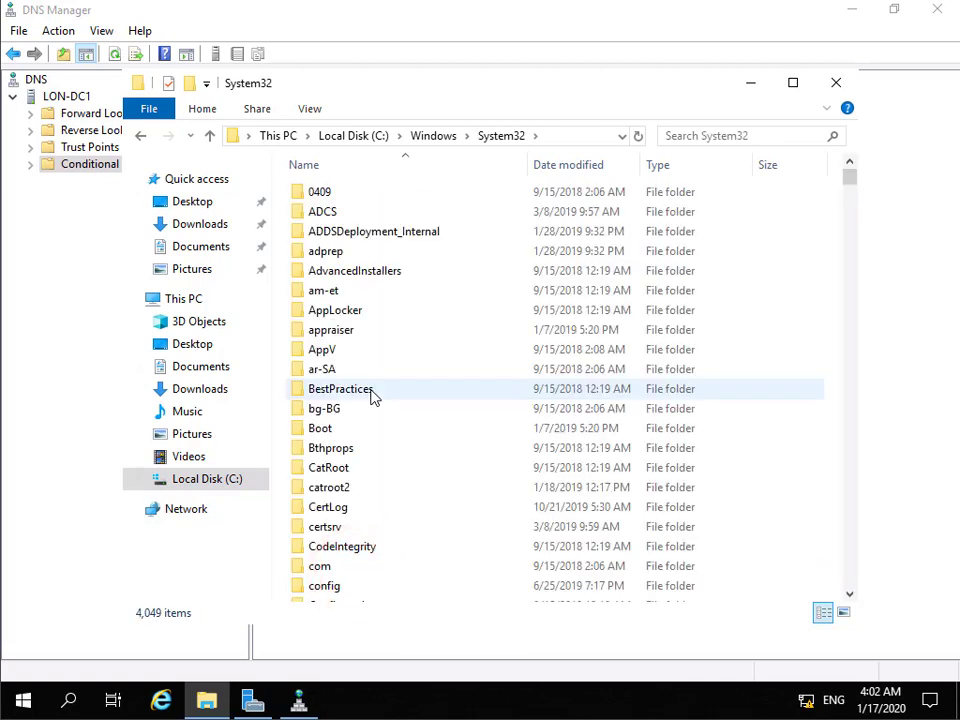
{"action": "left_click", "coordinate": [341, 524]}
{"action": "double_click", "coordinate": [341, 526]}
{"action": "left_click", "coordinate": [323, 196]}
{"action": "double_click", "coordinate": [323, 196]}
{"action": "right_click", "coordinate": [358, 341]}
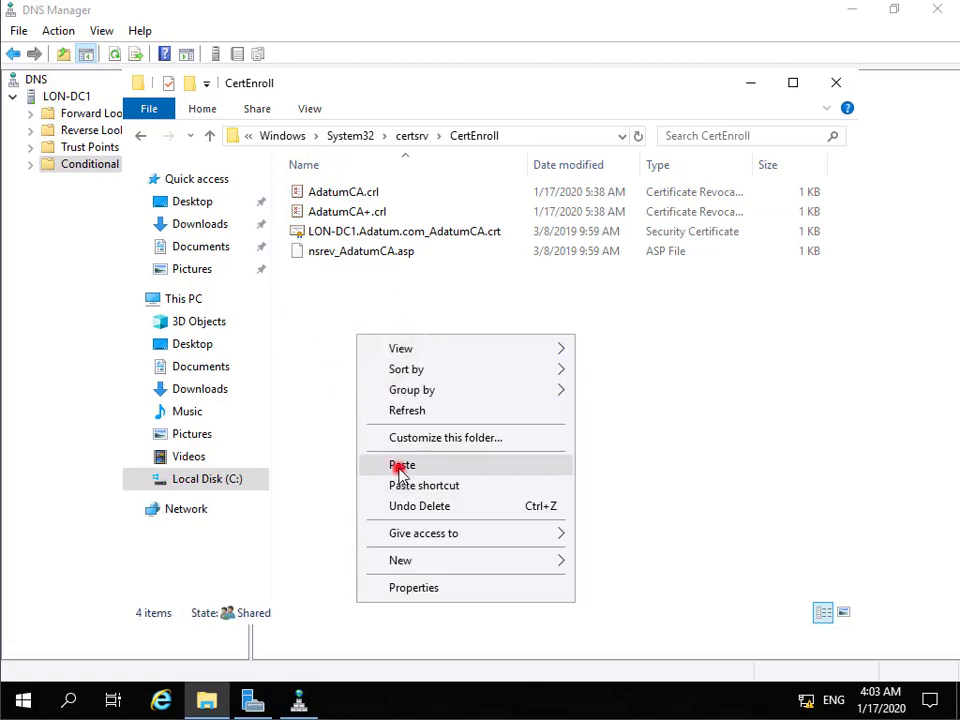
{"action": "left_click", "coordinate": [398, 466]}
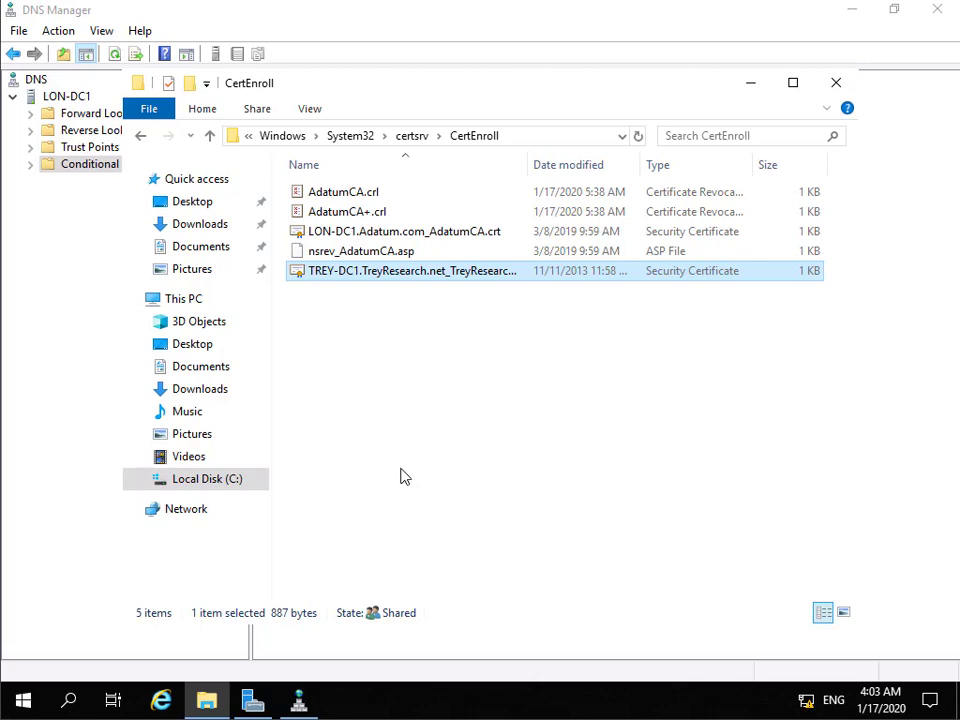
Launch Group Policy Management from Server Manager Tools and maximize its window.
{"action": "left_click", "coordinate": [254, 699]}
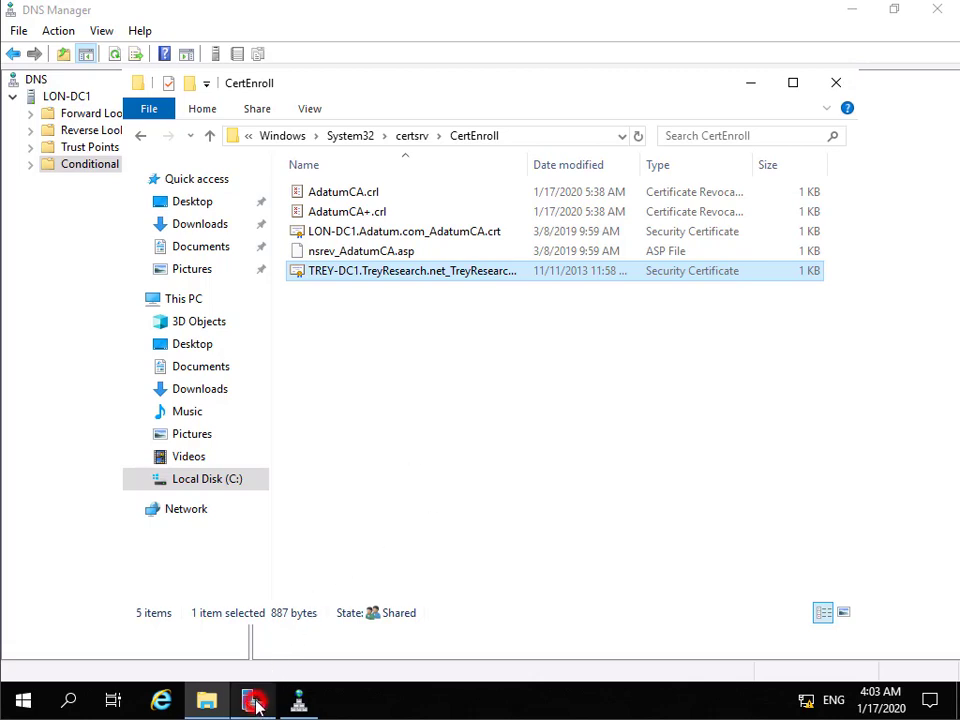
{"action": "left_click", "coordinate": [829, 51]}
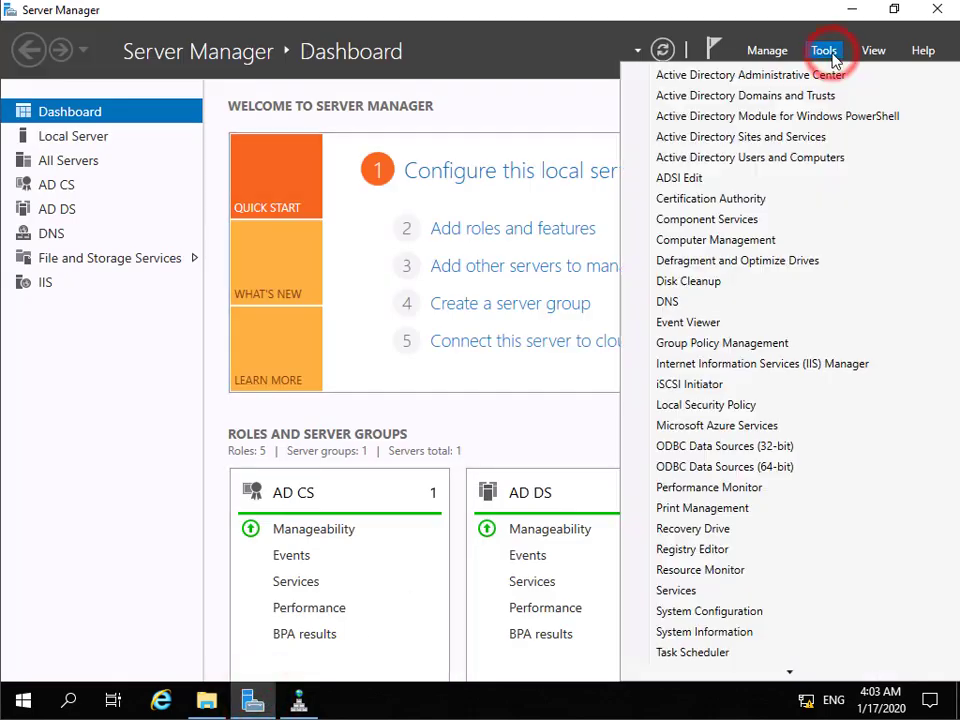
{"action": "left_click", "coordinate": [728, 342]}
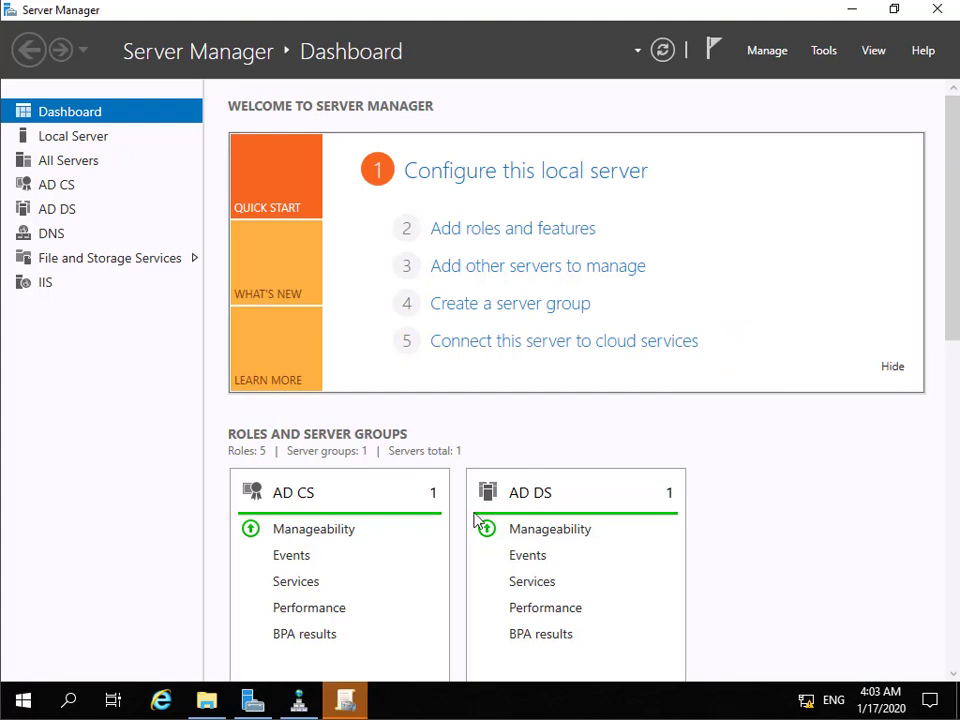
{"action": "left_click", "coordinate": [352, 698]}
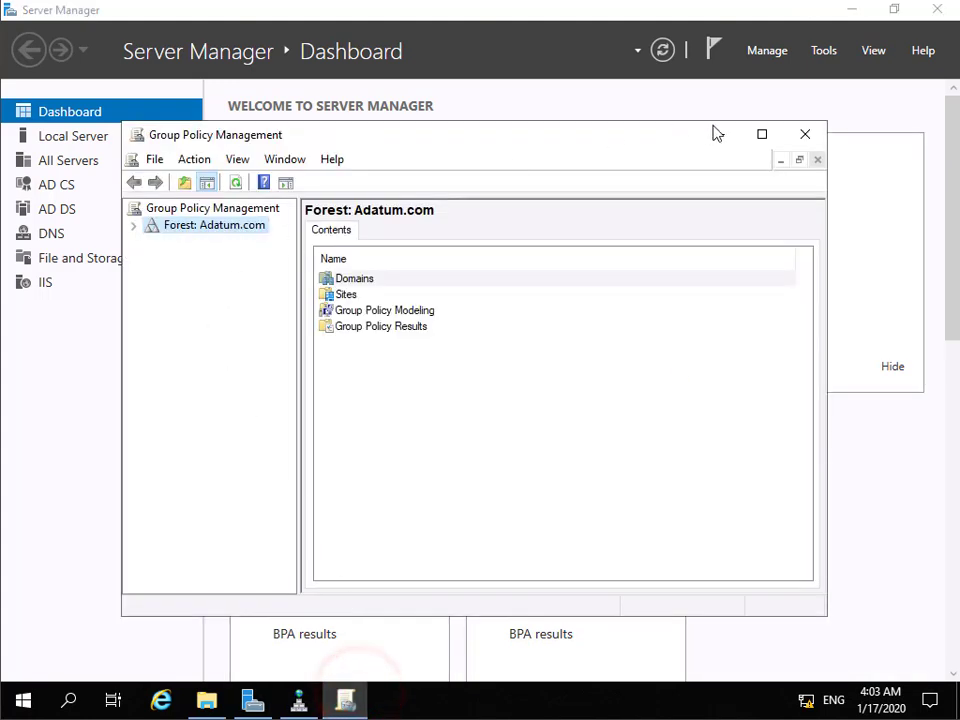
{"action": "left_click", "coordinate": [762, 134]}
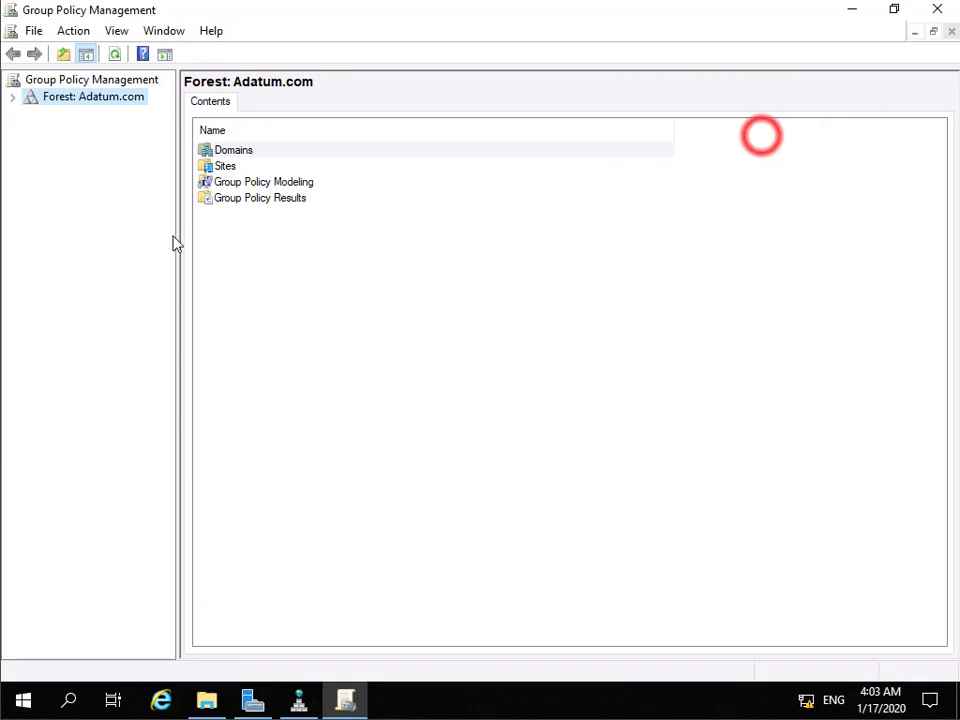
Expand Forest > Domains > Adatum.com and edit the Default Domain Policy.
{"action": "left_click", "coordinate": [12, 97]}
{"action": "left_click", "coordinate": [30, 113]}
{"action": "left_click", "coordinate": [47, 130]}
{"action": "right_click", "coordinate": [123, 150]}
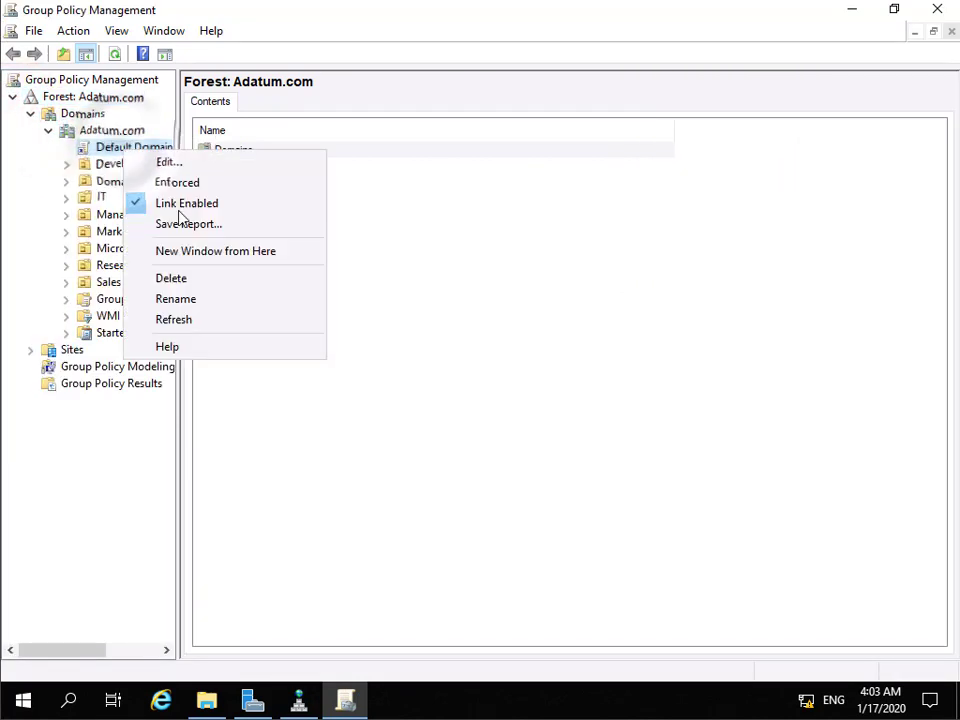
{"action": "left_click", "coordinate": [171, 160]}
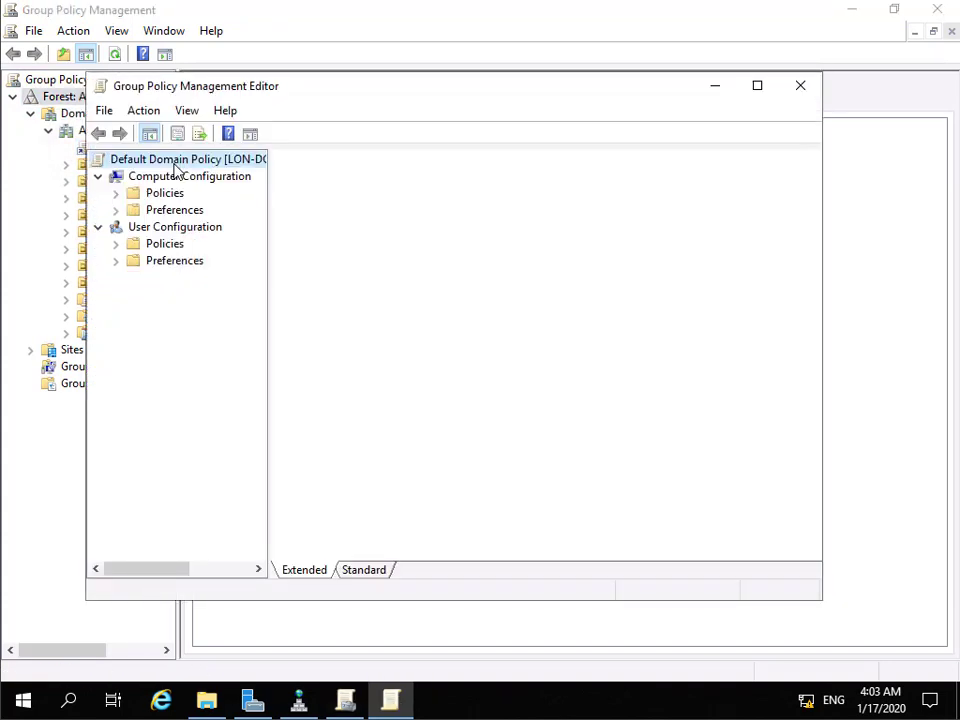
Maximize the editor and open Computer Configuration's Public Key Policies > Trusted Root Certification Authorities.
{"action": "left_click", "coordinate": [758, 88]}
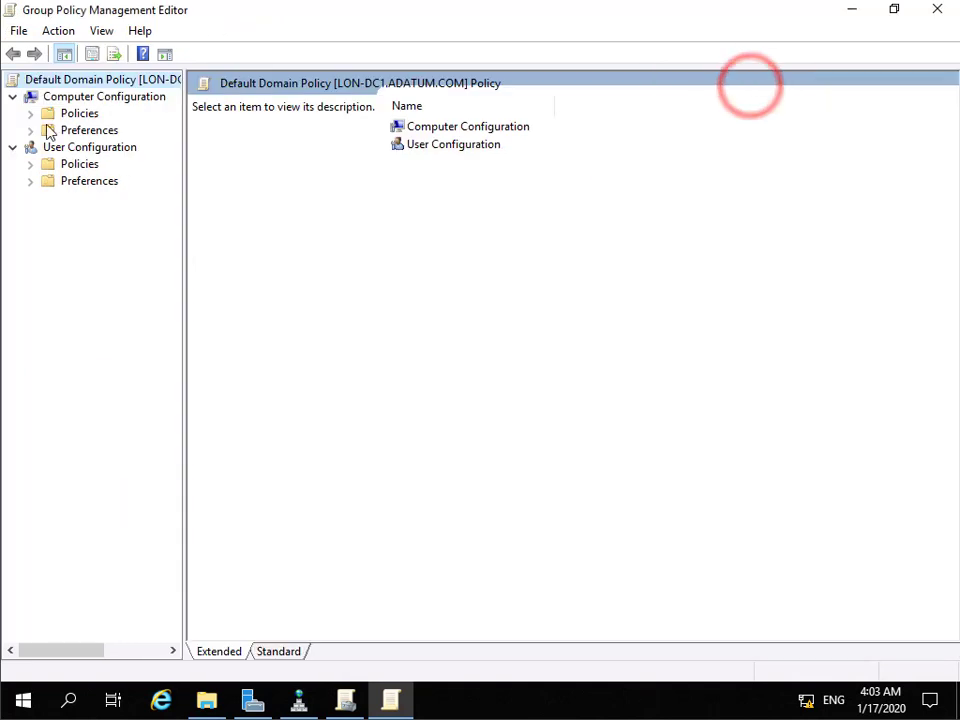
{"action": "left_click", "coordinate": [29, 112]}
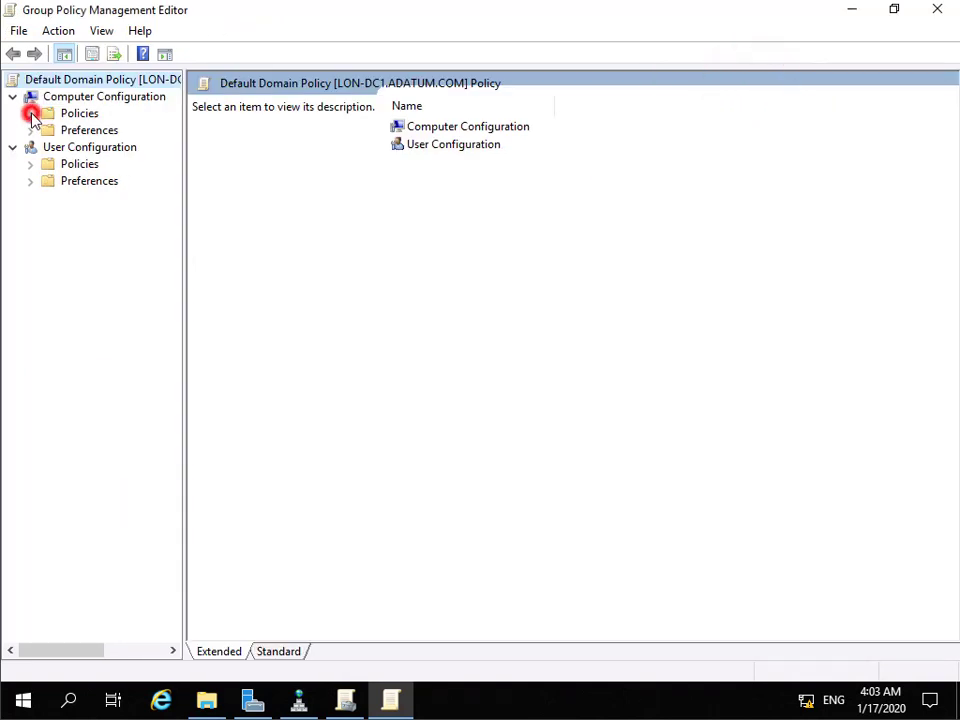
{"action": "left_click", "coordinate": [47, 148]}
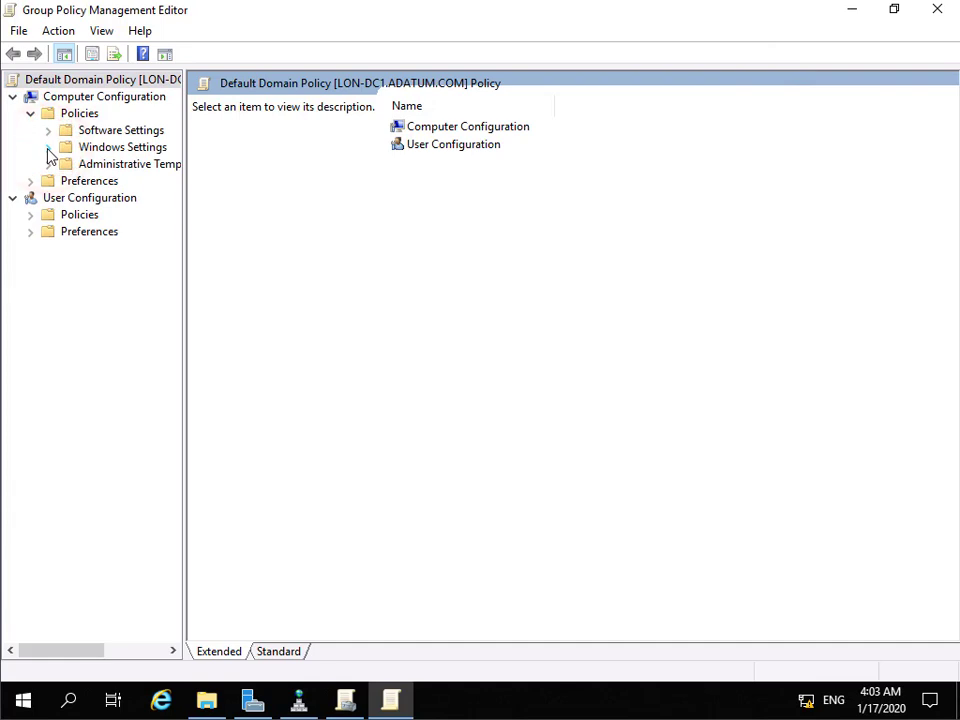
{"action": "left_click", "coordinate": [48, 148]}
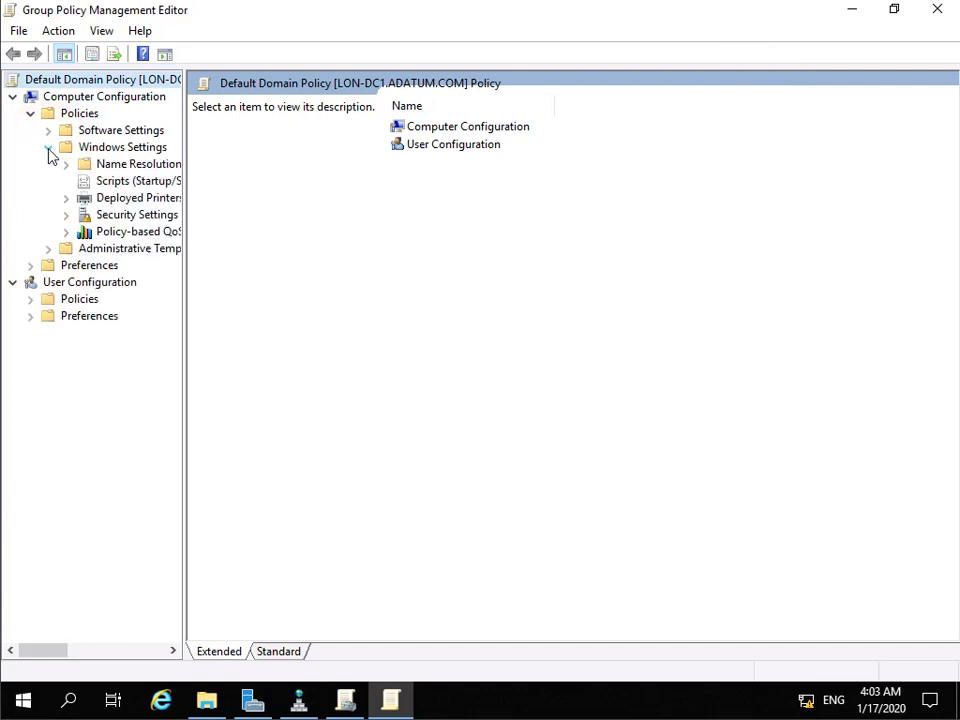
{"action": "left_click", "coordinate": [66, 217]}
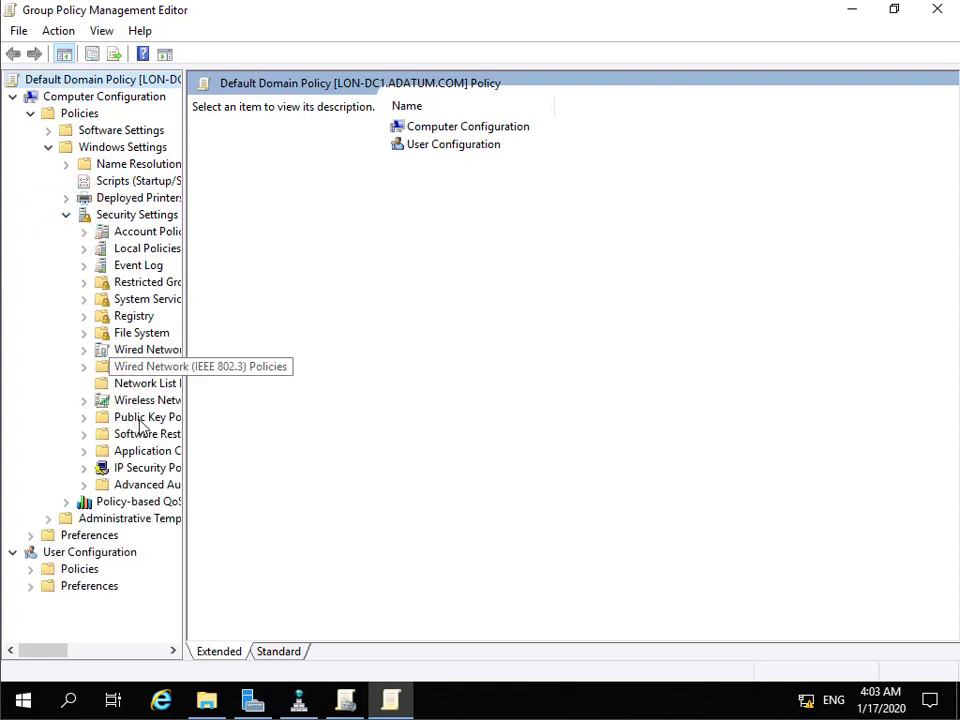
{"action": "left_click", "coordinate": [141, 421]}
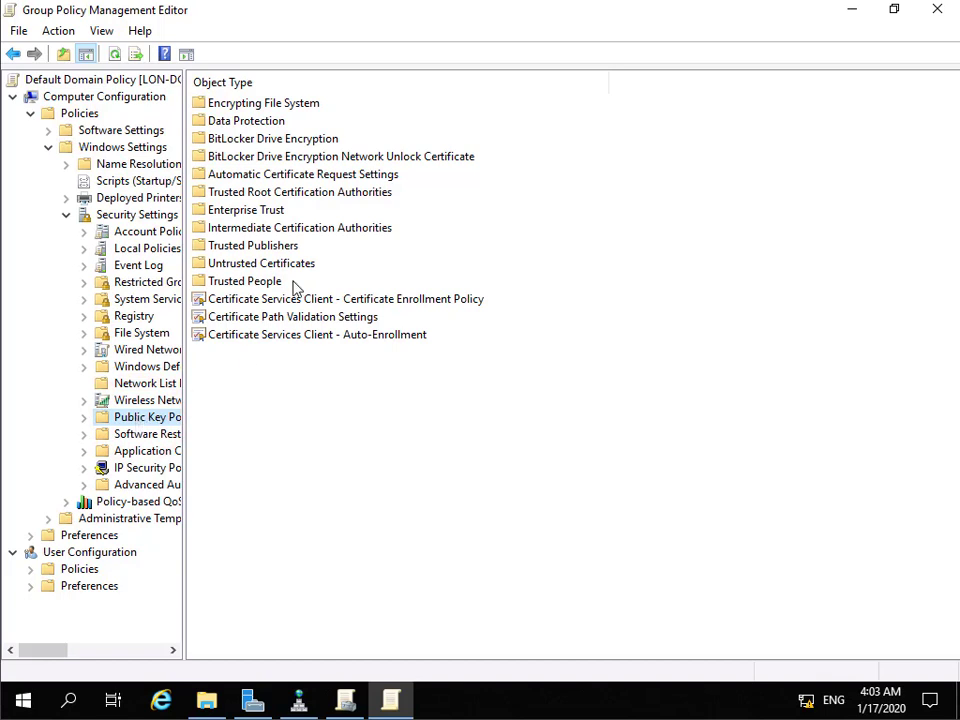
{"action": "double_click", "coordinate": [281, 192]}
Start the Certificate Import Wizard on Trusted Root Certification Authorities and browse for a file.
{"action": "right_click", "coordinate": [295, 216]}
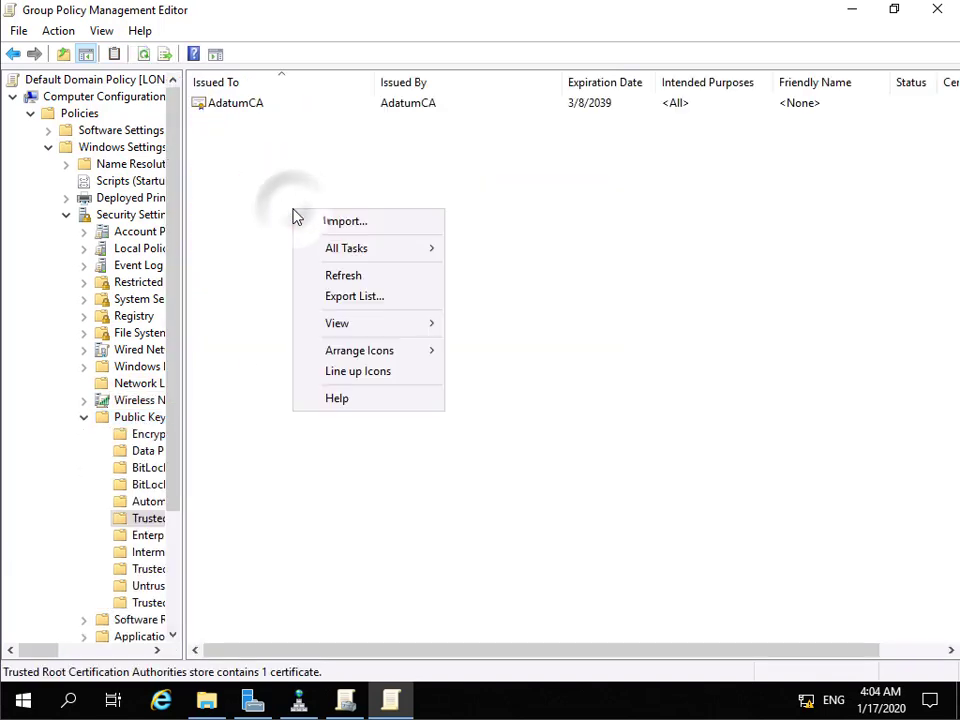
{"action": "left_click", "coordinate": [332, 221]}
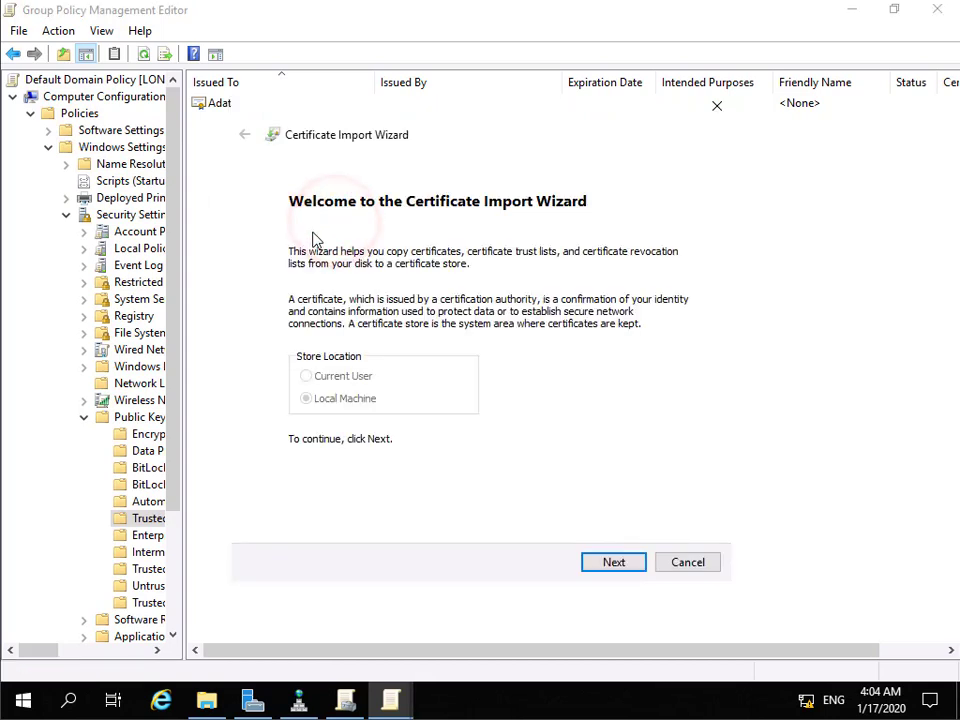
{"action": "left_click", "coordinate": [598, 563]}
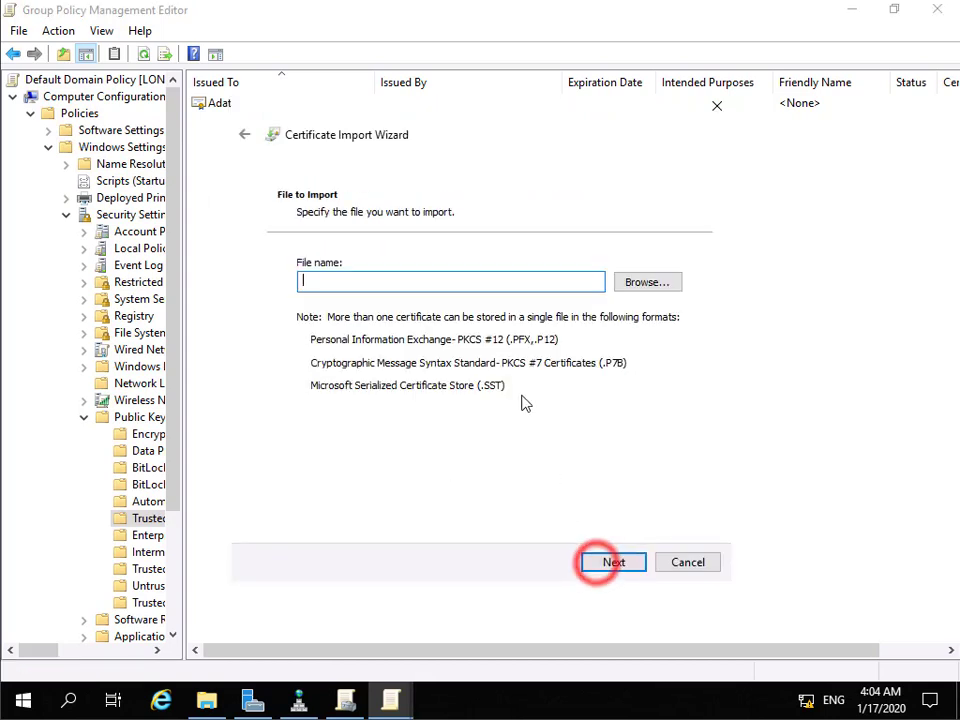
{"action": "left_click", "coordinate": [645, 285]}
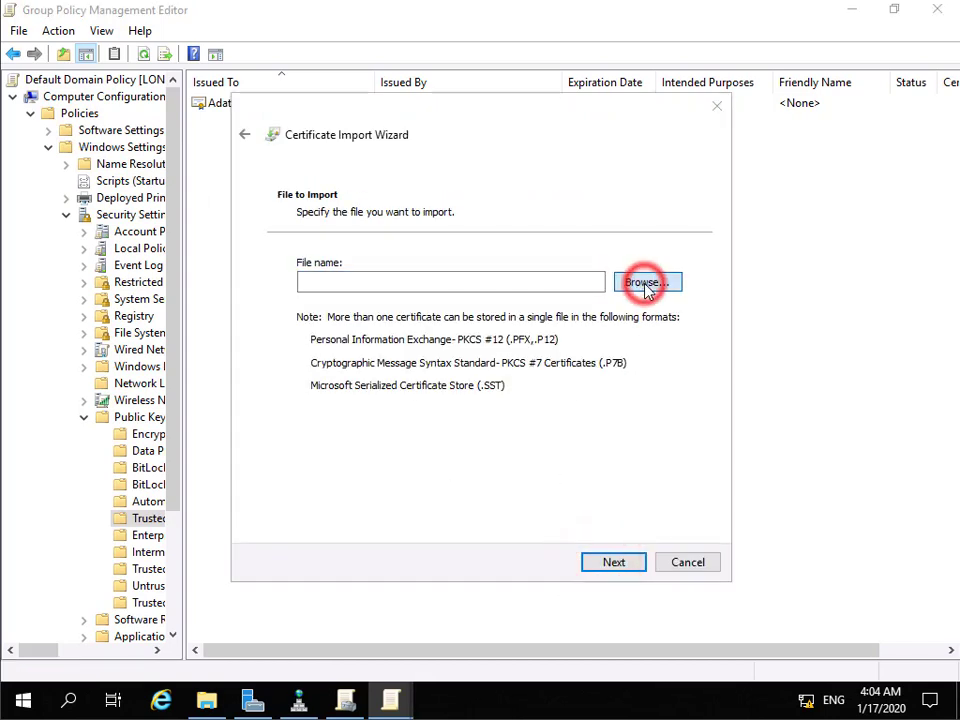
Select the TREY-DC1 .crt file from C:\Windows\System32\certsrv\CertEnroll.
{"action": "left_click", "coordinate": [292, 455]}
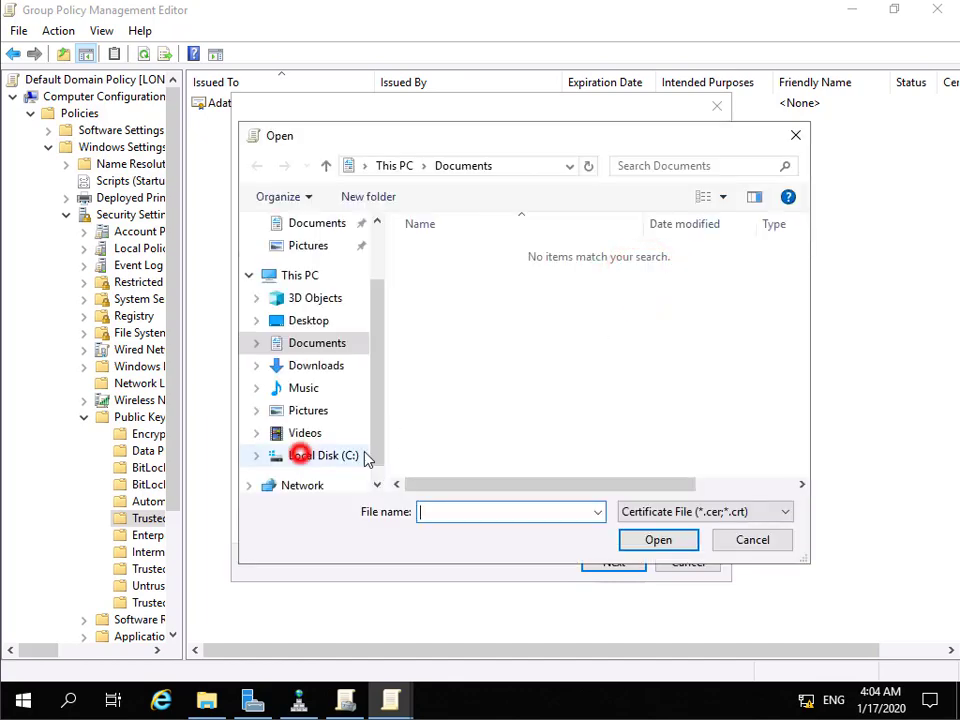
{"action": "left_click", "coordinate": [471, 351]}
{"action": "double_click", "coordinate": [471, 351]}
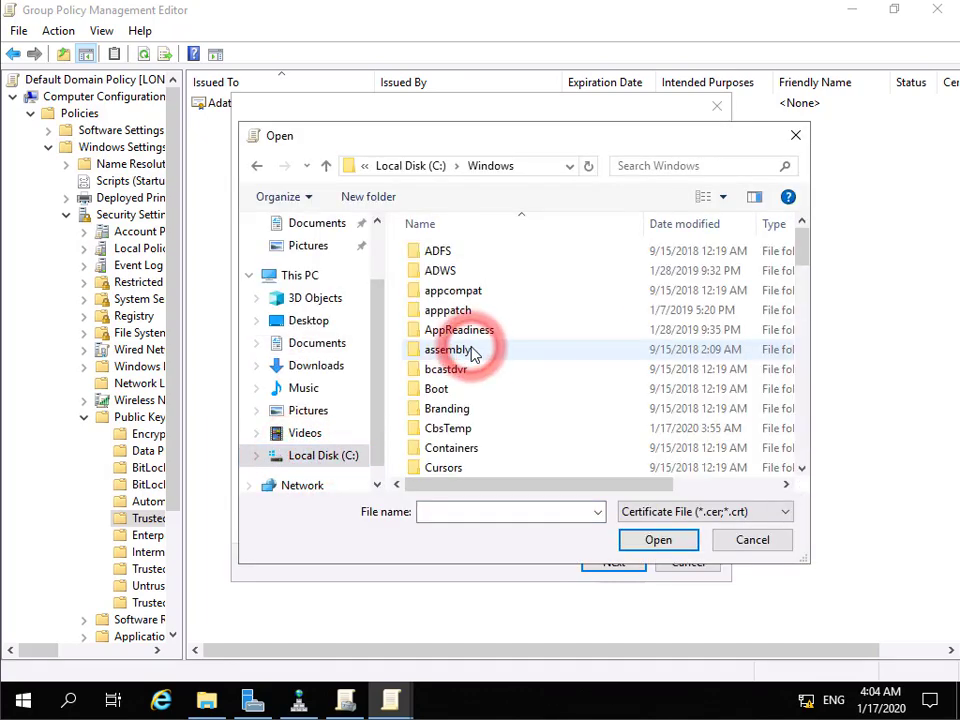
{"action": "scroll", "coordinate": [467, 380], "scroll_direction": "down", "scroll_amount": 15}
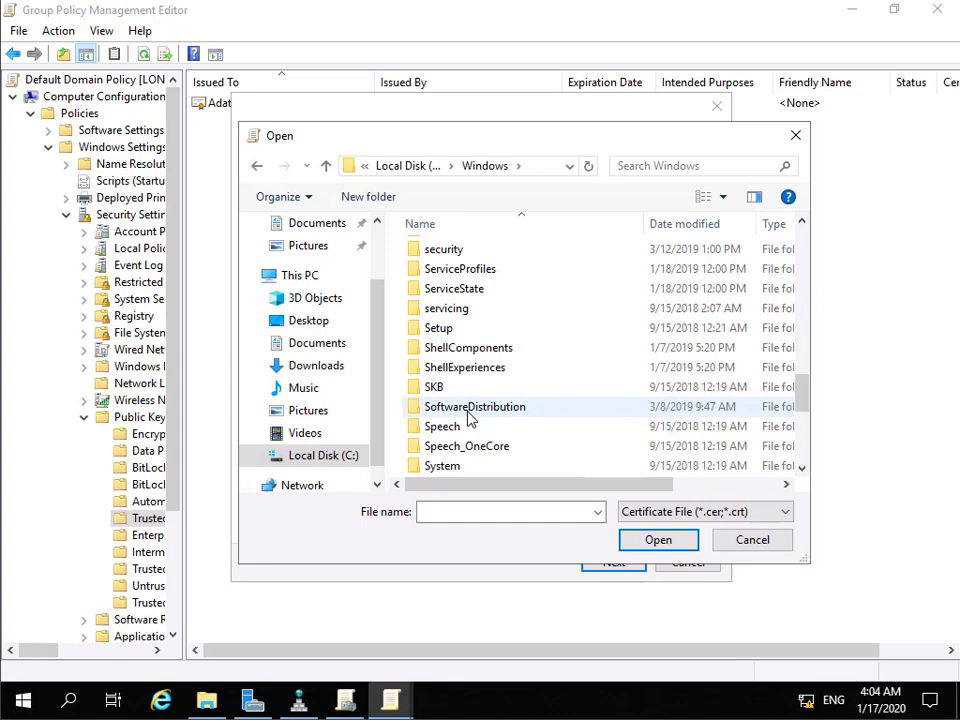
{"action": "scroll", "coordinate": [469, 418], "scroll_direction": "down", "scroll_amount": 2}
{"action": "left_click", "coordinate": [453, 370]}
{"action": "double_click", "coordinate": [453, 370]}
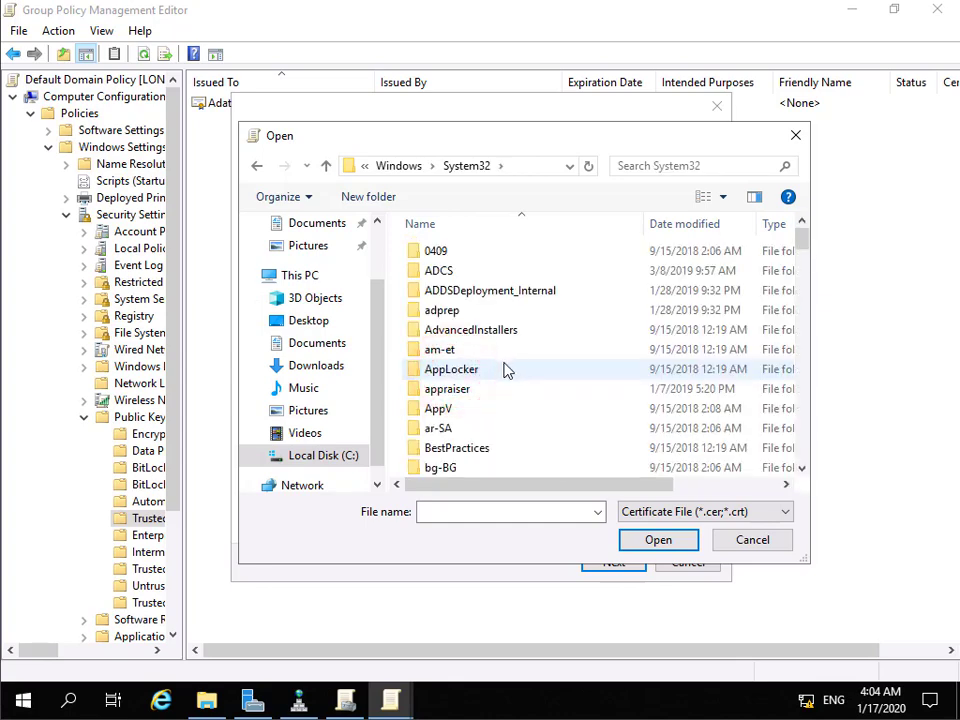
{"action": "scroll", "coordinate": [505, 370], "scroll_direction": "down", "scroll_amount": 2}
{"action": "scroll", "coordinate": [505, 370], "scroll_direction": "down", "scroll_amount": 2}
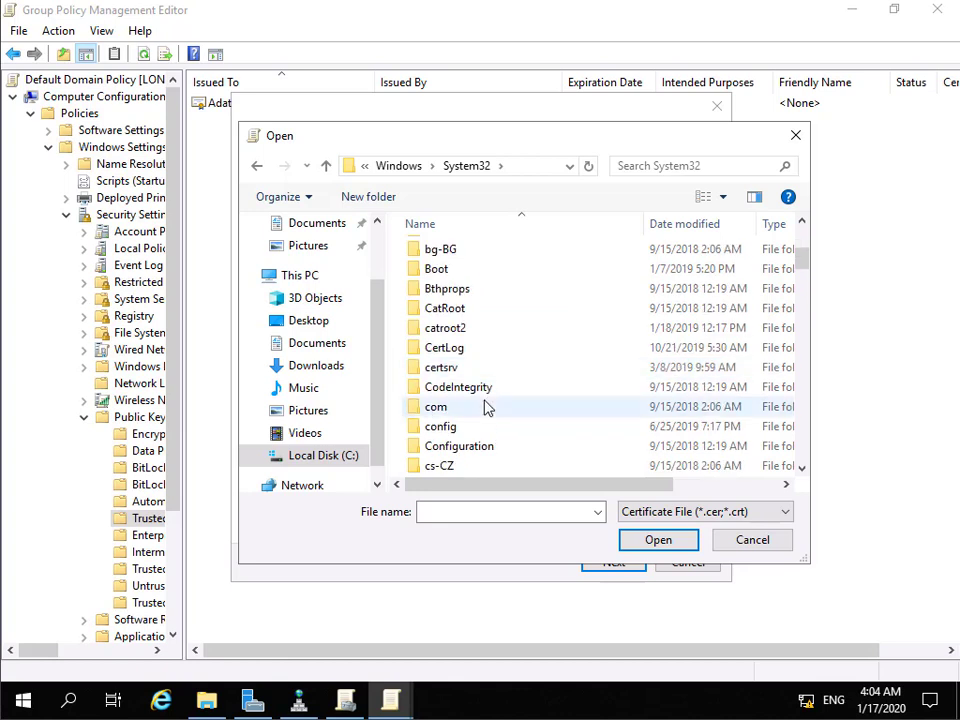
{"action": "double_click", "coordinate": [465, 368]}
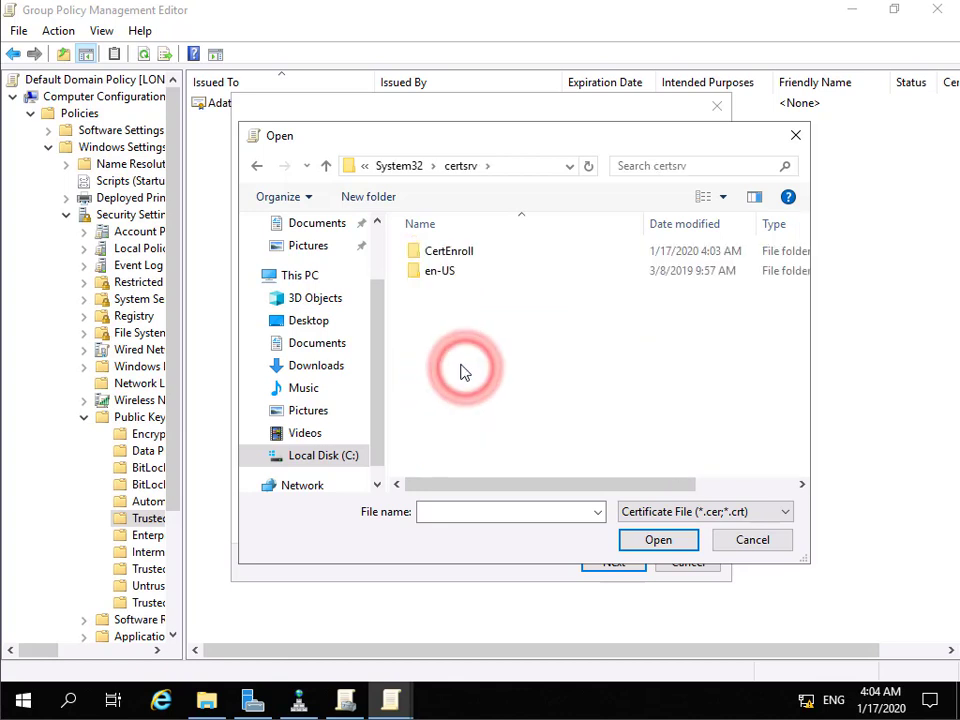
{"action": "double_click", "coordinate": [458, 254]}
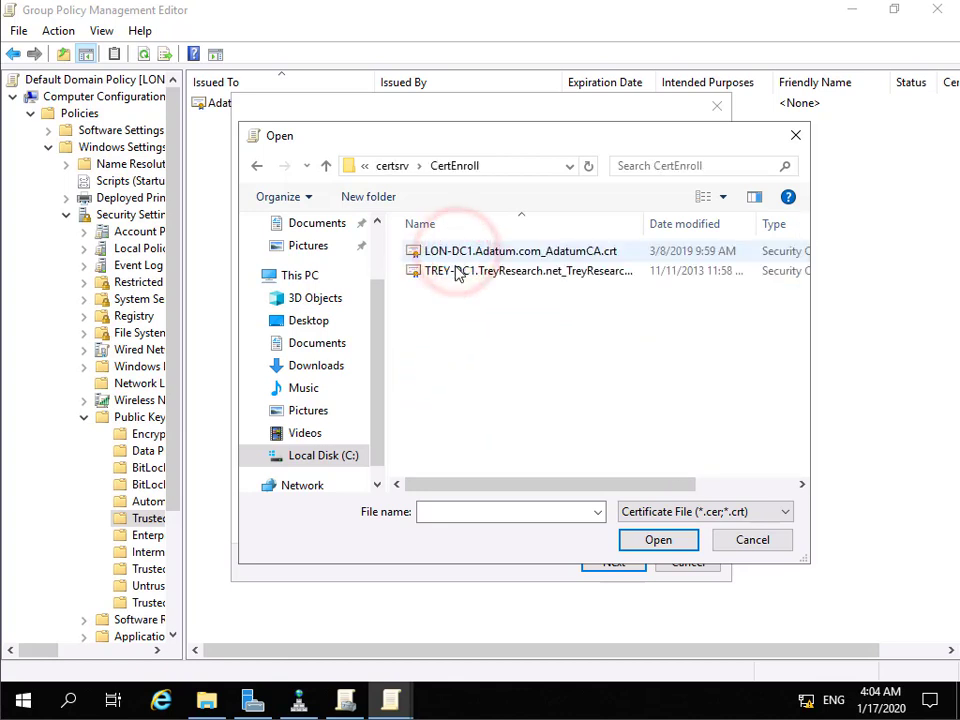
{"action": "left_click", "coordinate": [455, 271]}
{"action": "left_click", "coordinate": [656, 540]}
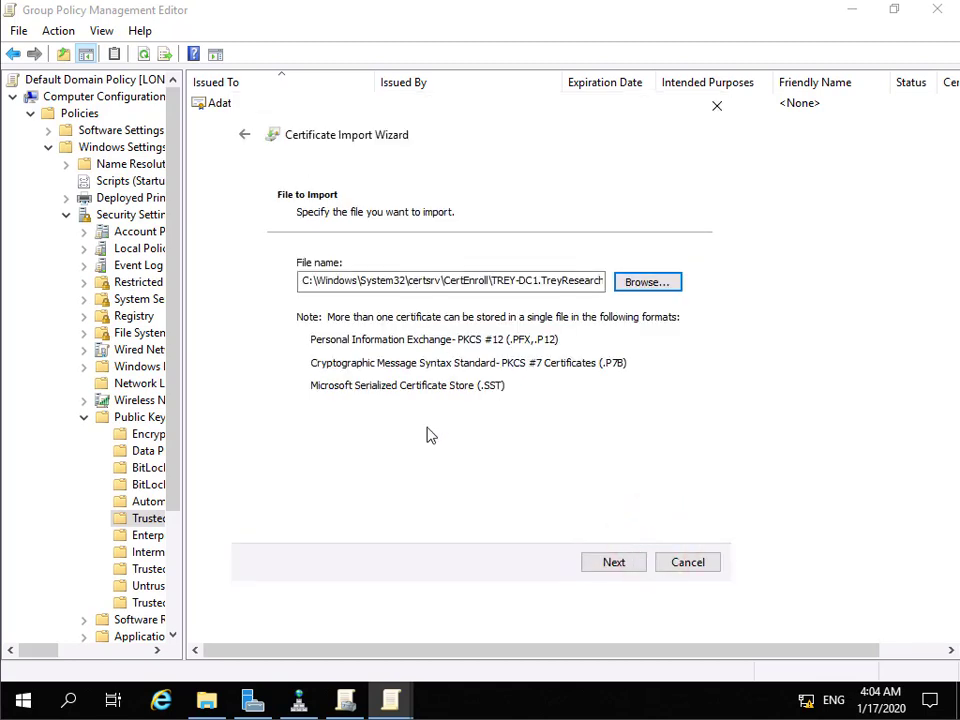
Finish the import into the Trusted Root Certification Authorities store.
{"action": "left_click", "coordinate": [611, 566]}
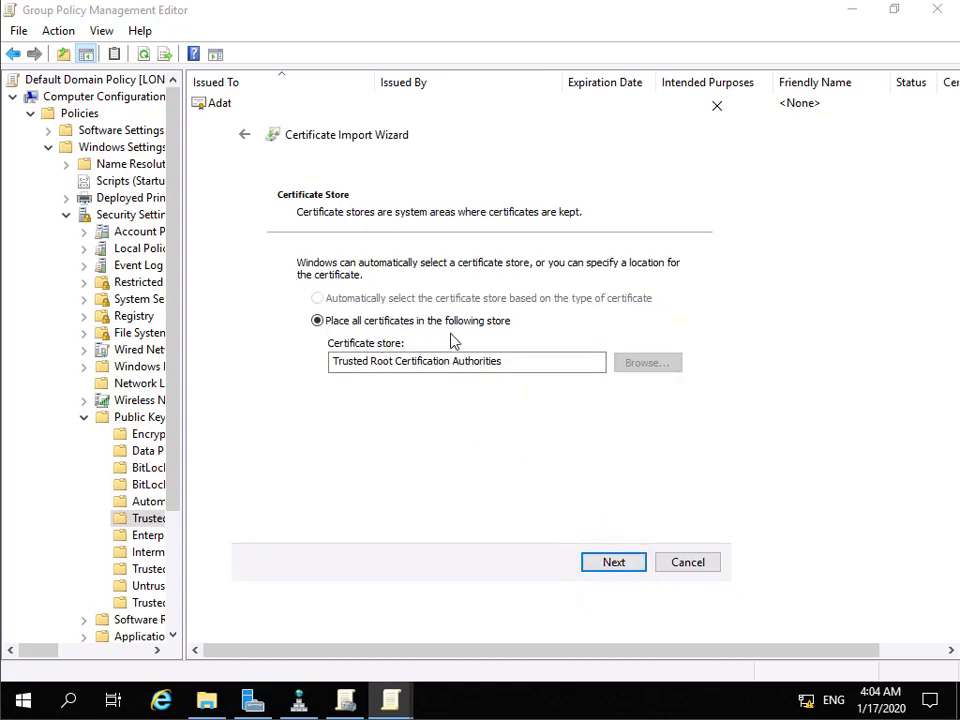
{"action": "left_click", "coordinate": [614, 565]}
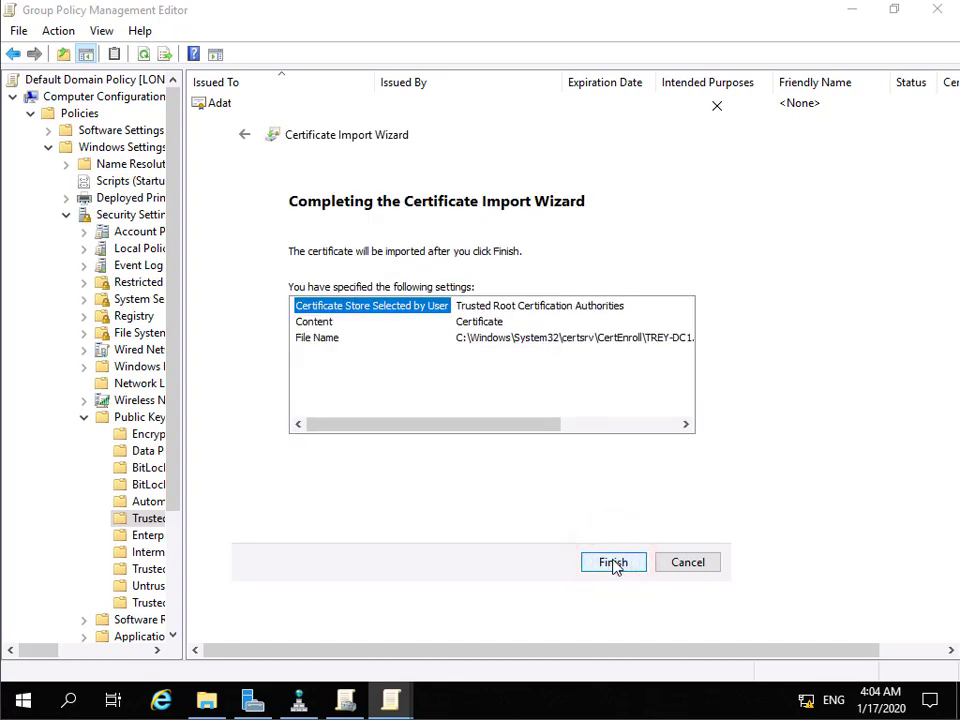
{"action": "left_click", "coordinate": [613, 563]}
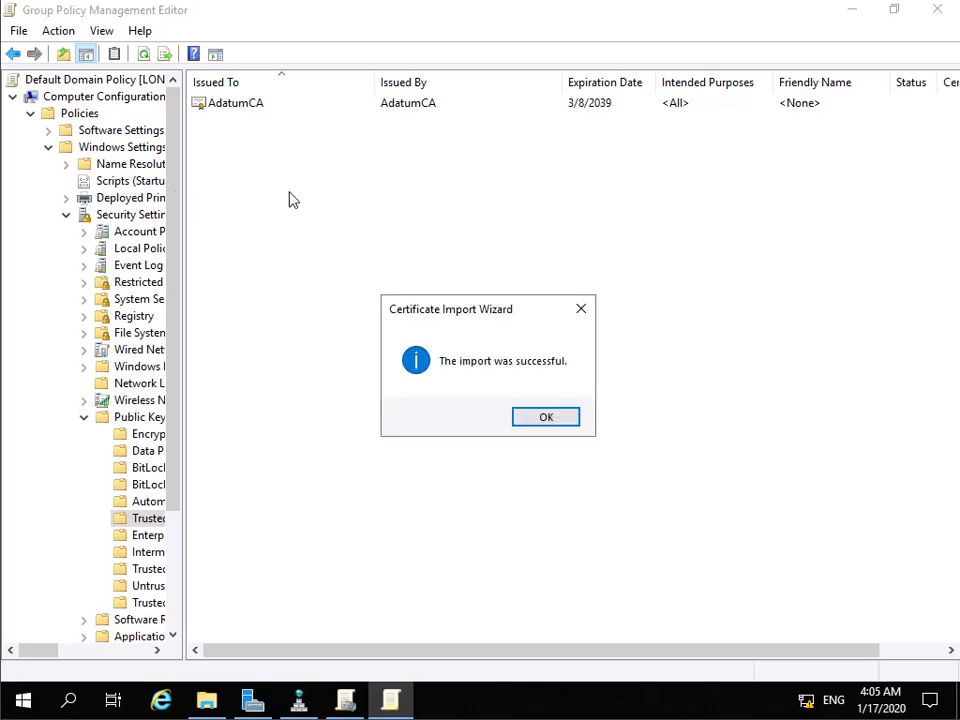
Dismiss the import success message and run gpupdate /force in PowerShell.
{"action": "left_click", "coordinate": [522, 417]}
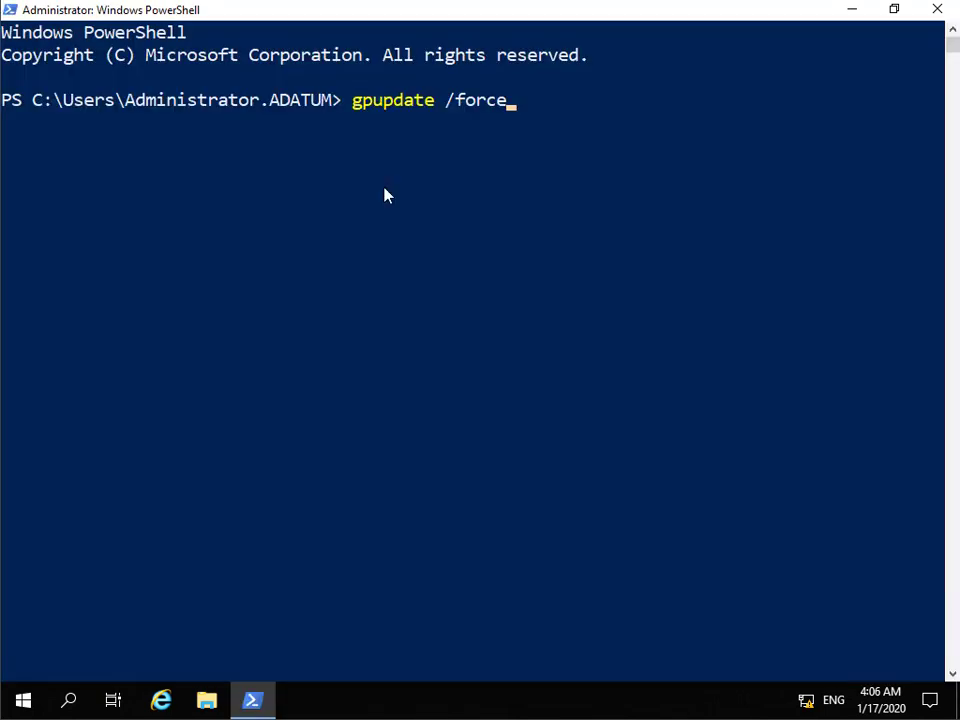
{"action": "key", "text": "Return"}
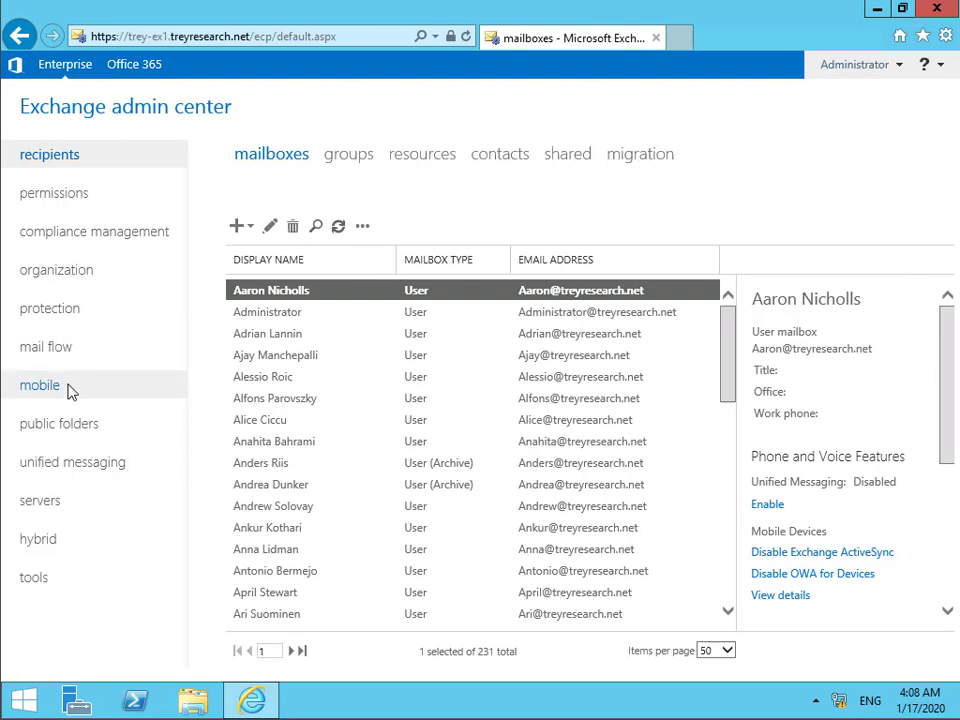
Edit the EWS (Default Web Site) virtual directory under servers > virtual directories.
{"action": "left_click", "coordinate": [35, 505]}
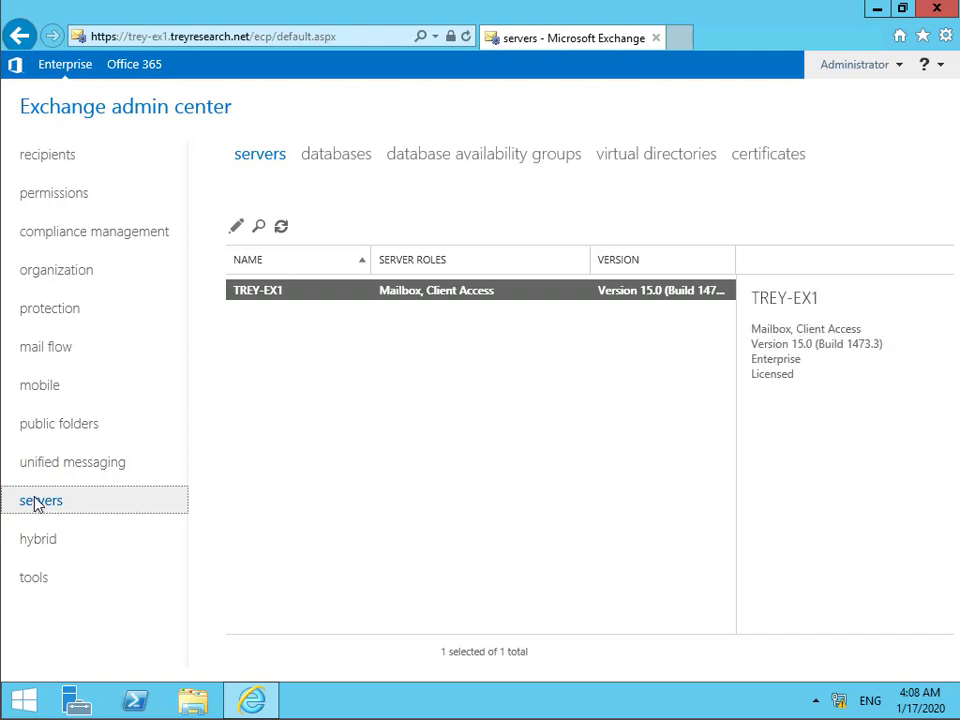
{"action": "left_click", "coordinate": [608, 158]}
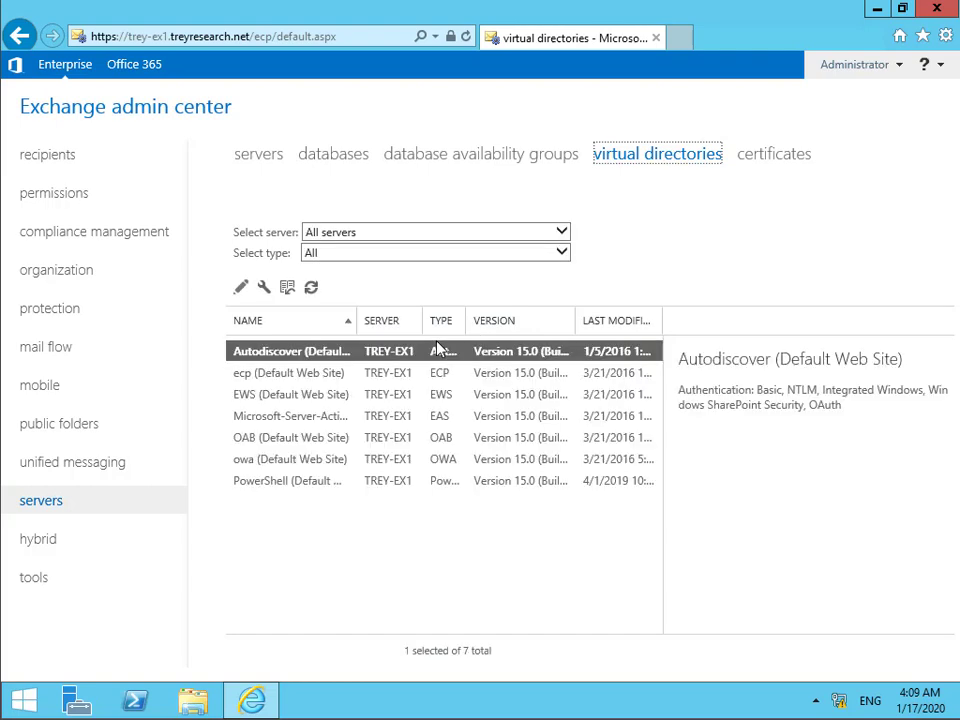
{"action": "left_click", "coordinate": [315, 394]}
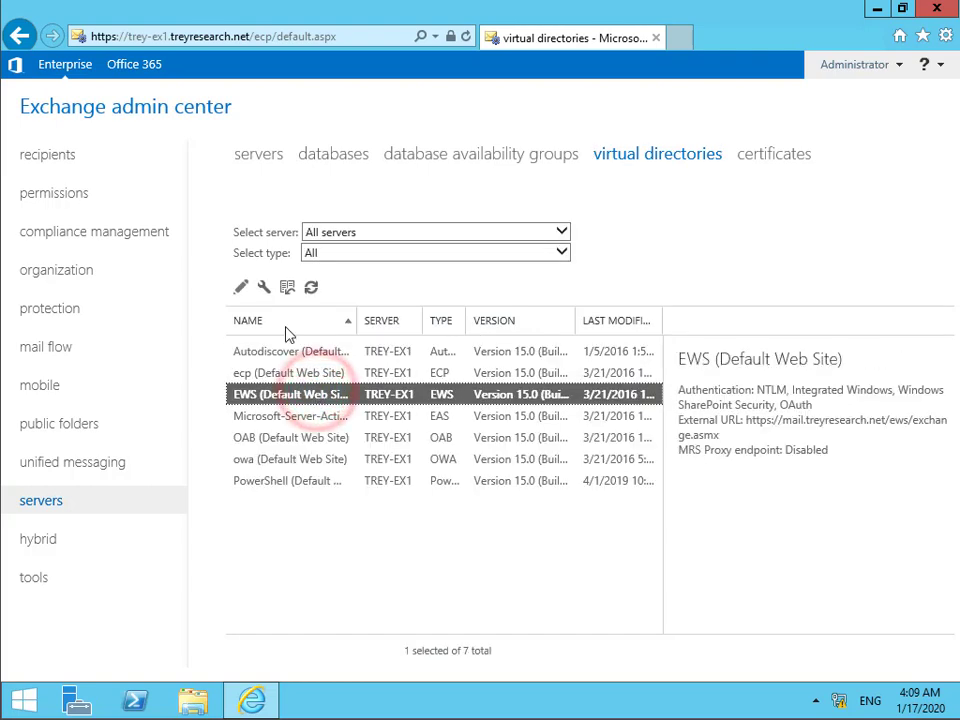
{"action": "left_click", "coordinate": [242, 288]}
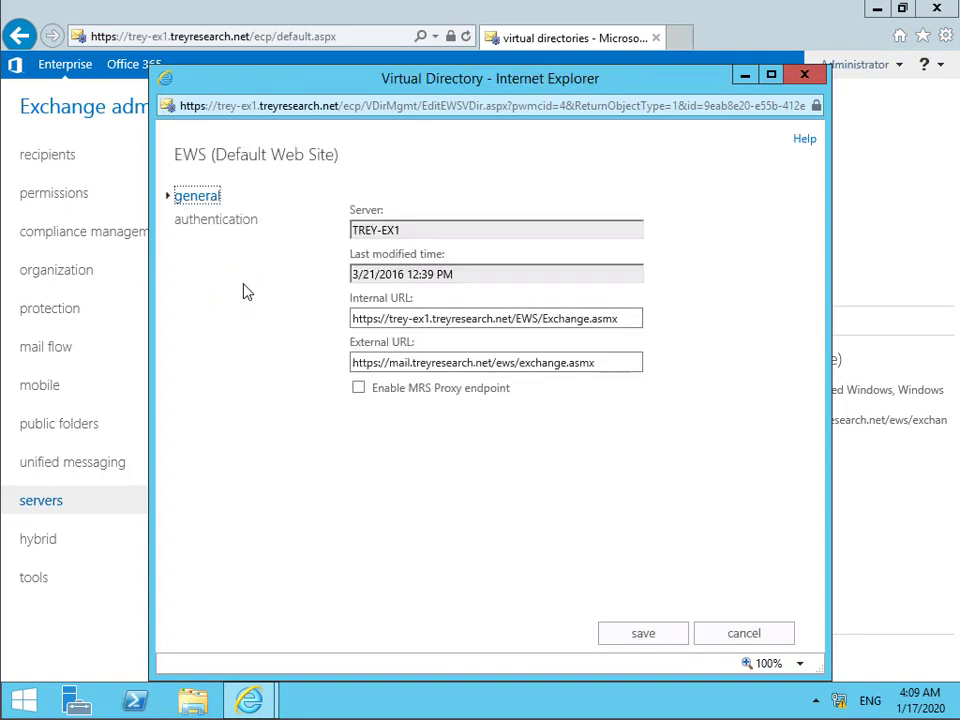
Enable and save the MRS Proxy endpoint on EWS, then run Test-MRSHealth.
{"action": "left_click", "coordinate": [358, 388]}
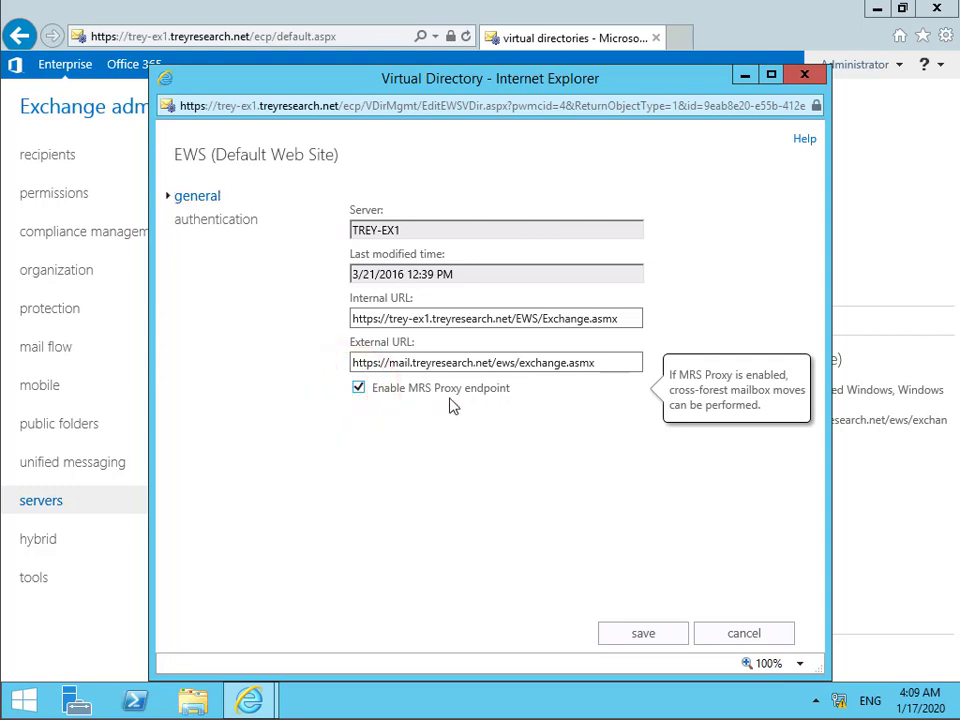
{"action": "left_click", "coordinate": [637, 633]}
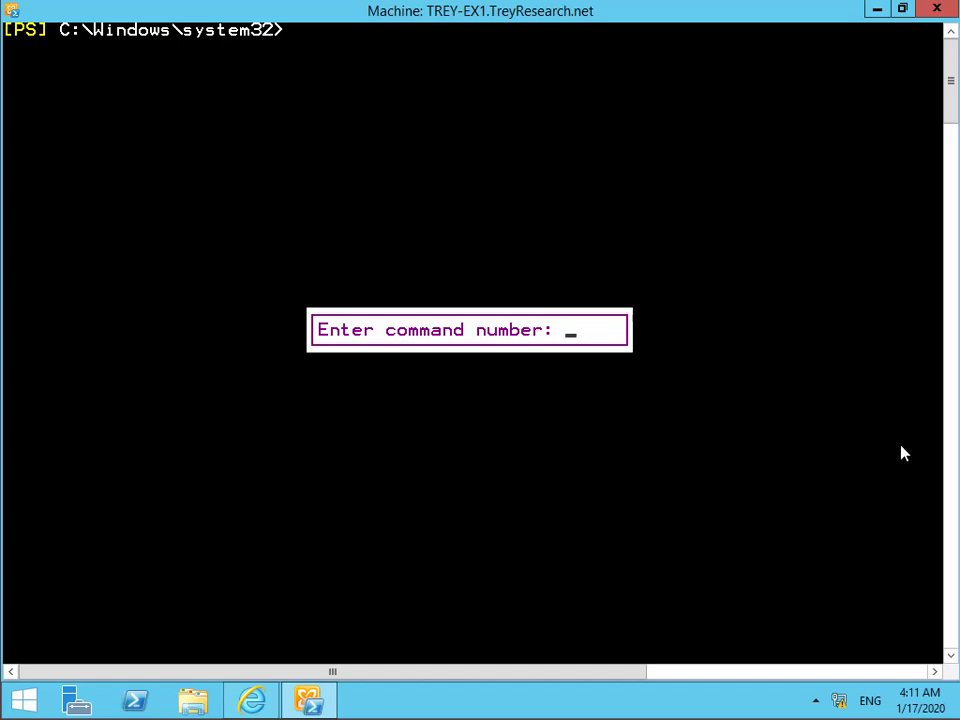
{"action": "key", "text": "Return"}
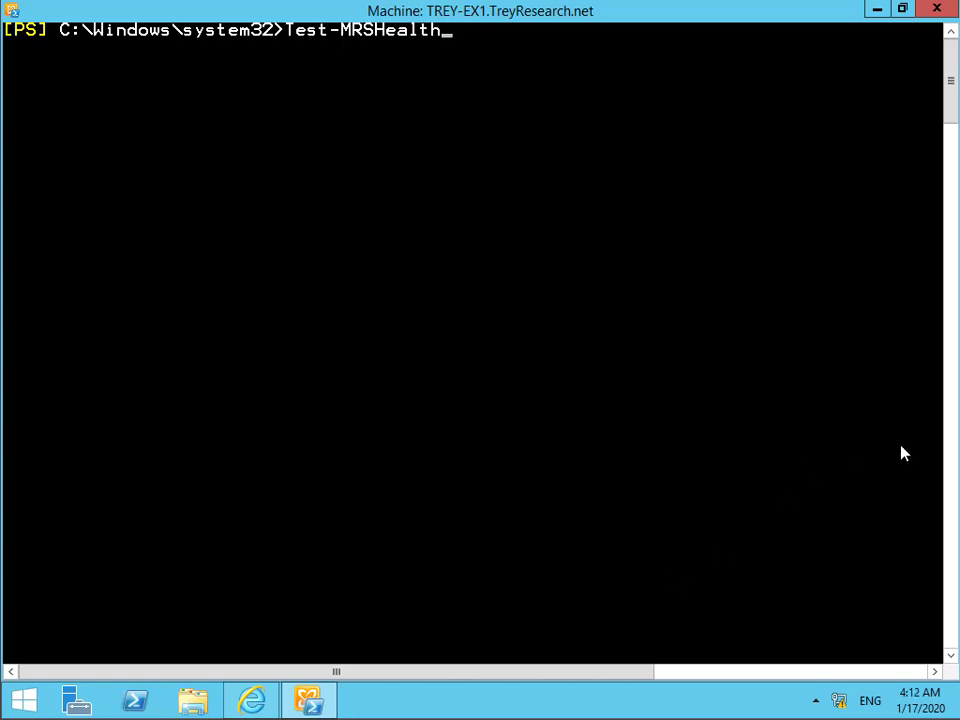
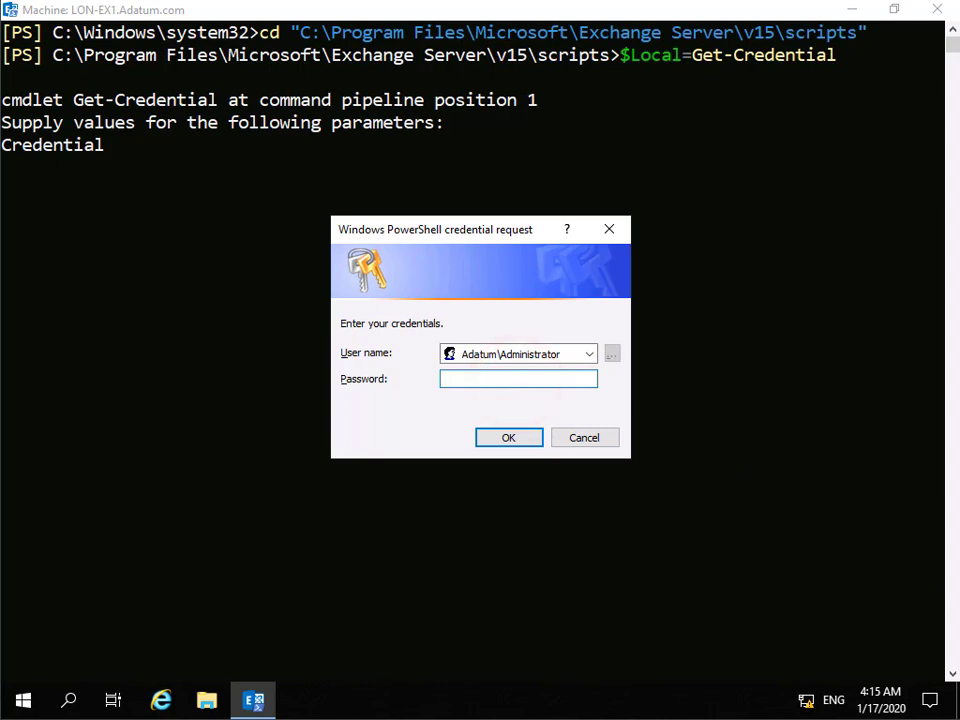
Finish the local admin credential prompt, then store Trey Research admin credentials in $Remote via Get-Credential.
{"action": "type", "text": "Pa55w.rd"}
{"action": "left_click", "coordinate": [521, 444]}
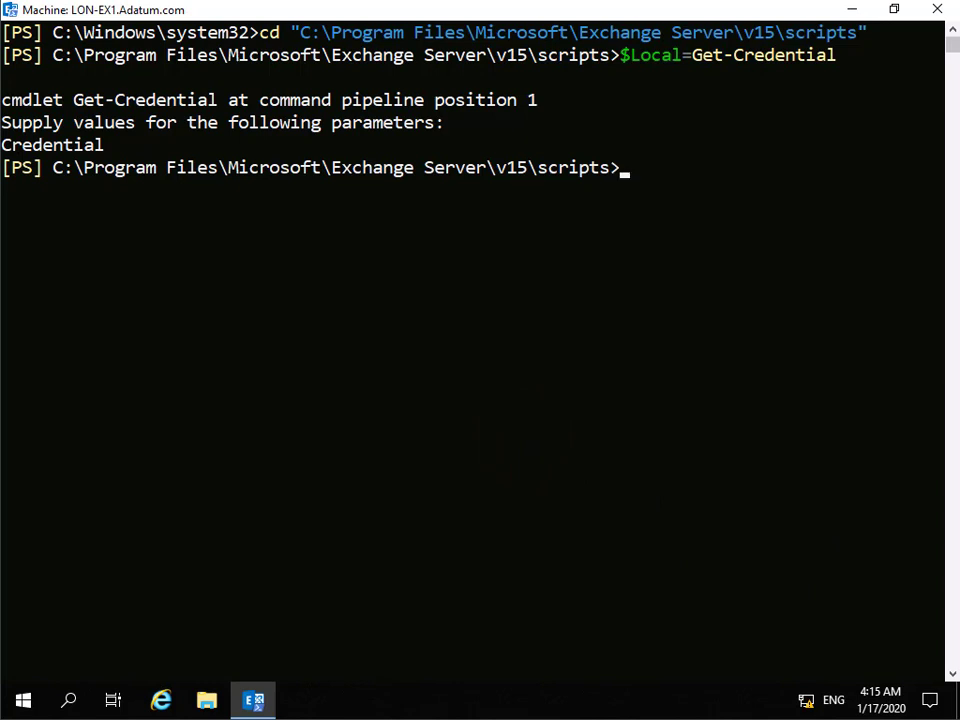
{"action": "type", "text": "$Remote=Get-Credential"}
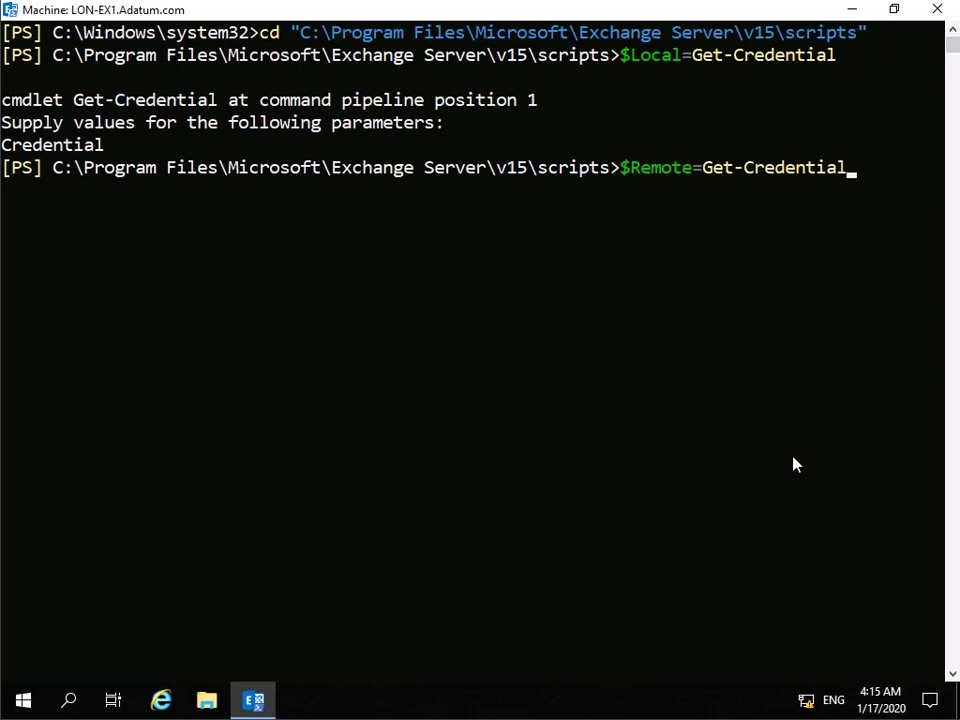
{"action": "key", "text": "Return"}
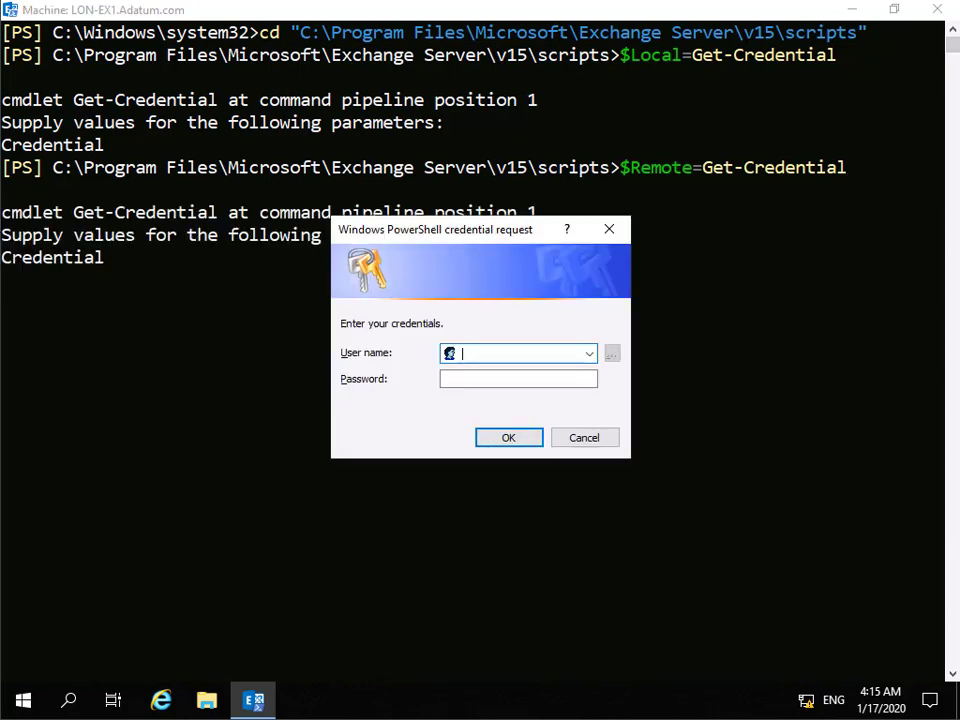
{"action": "type", "text": "Treyresearch\\Administrator"}
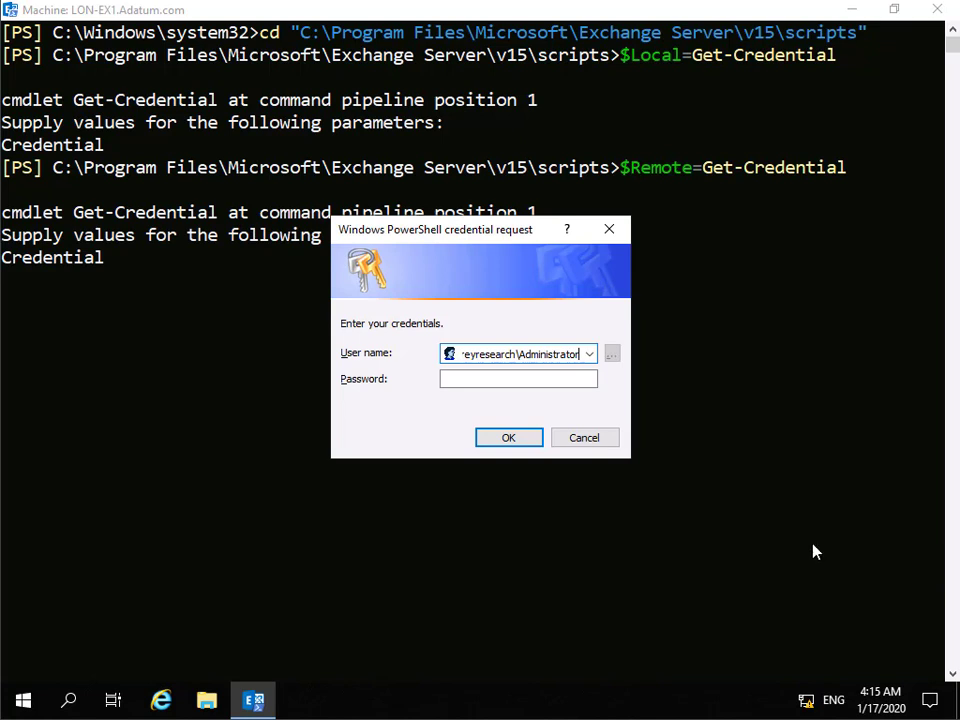
{"action": "left_click", "coordinate": [518, 384]}
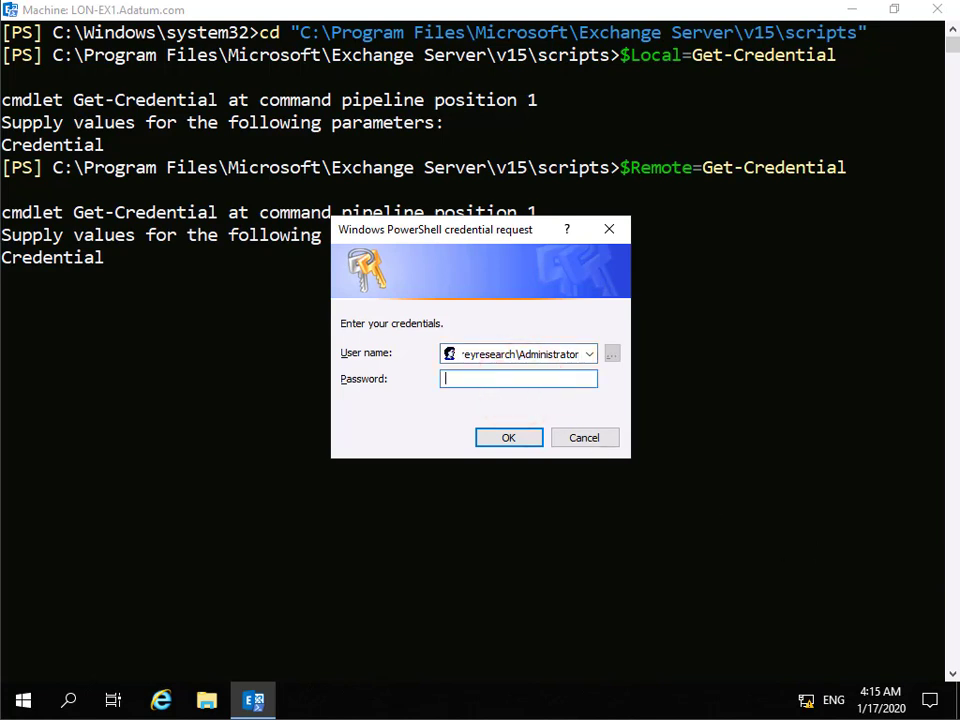
{"action": "type", "text": "Pa55w.rd"}
{"action": "left_click", "coordinate": [531, 437]}
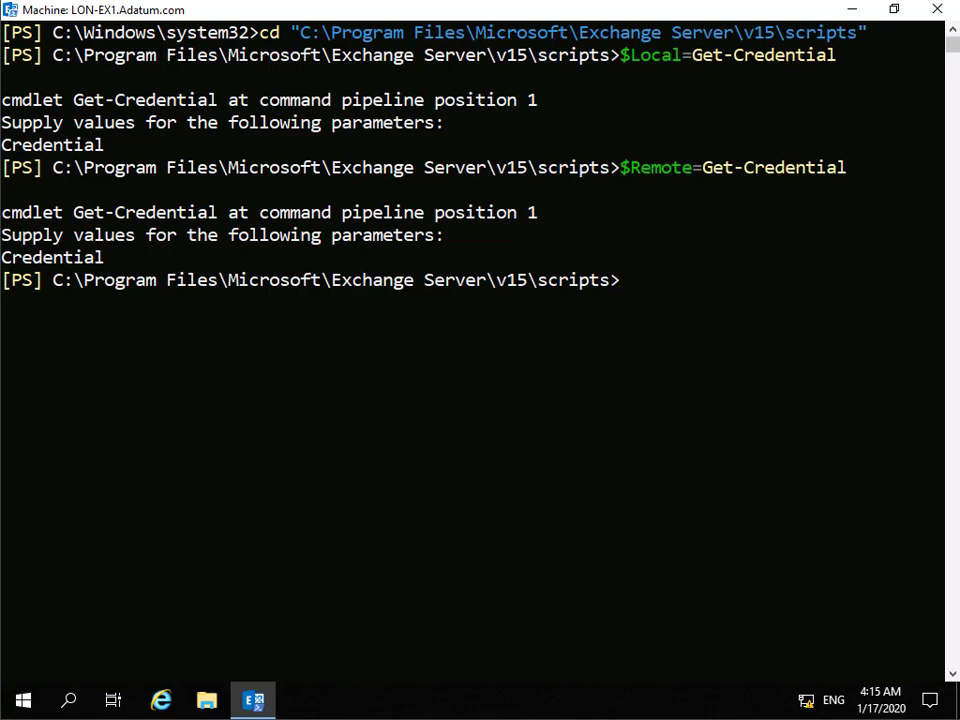
Run .\Prepare-MoveRequest.Ps1 for the user with trey-dc1, lon-dc1, both credentials and OU=IT,dc=adatum,dc=com.
{"action": "type", "text": ".\\Prepare-MoveRequest.Ps1 -Identity Cindy@"}
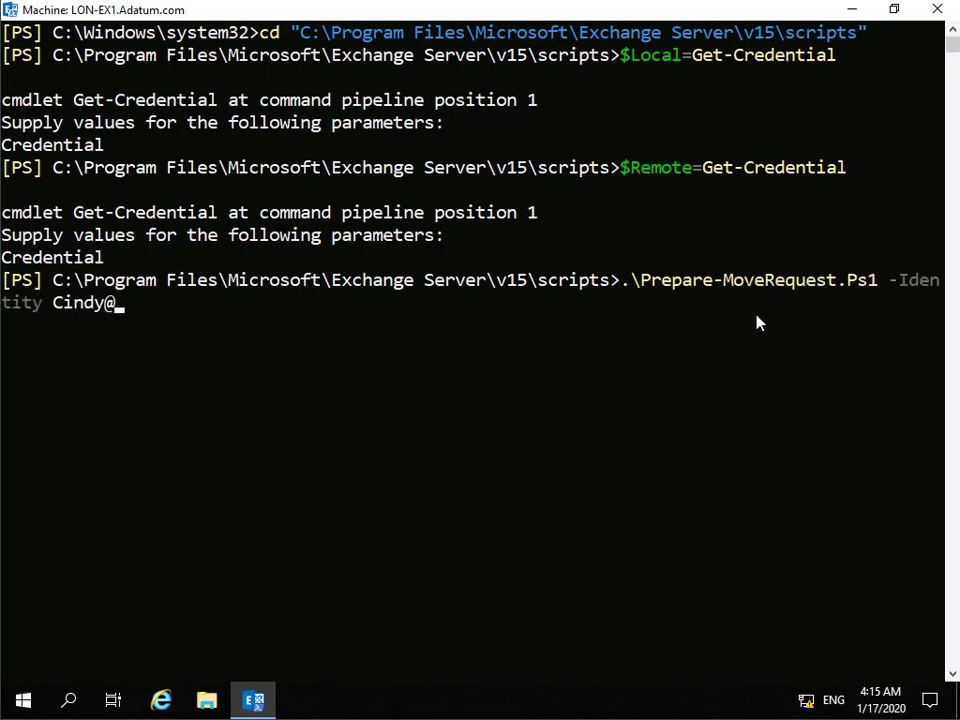
{"action": "type", "text": "treyresearch.net -RemoteForestDomainController trey-dc1.treyresearch.net -RemoteForestCredentia"}
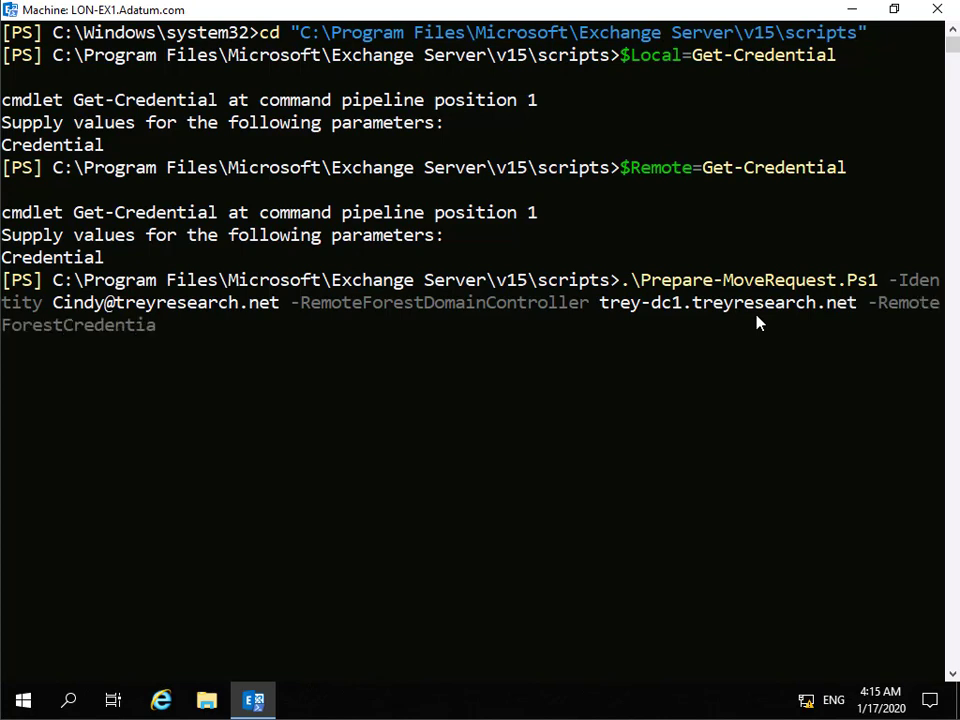
{"action": "type", "text": "l $Remote -LocalForestDomainController lon-dc1.adatum.com -LocalForestCredential $Local -TargetMailUserOU \"OU=IT,dc=adatum,dc=com\""}
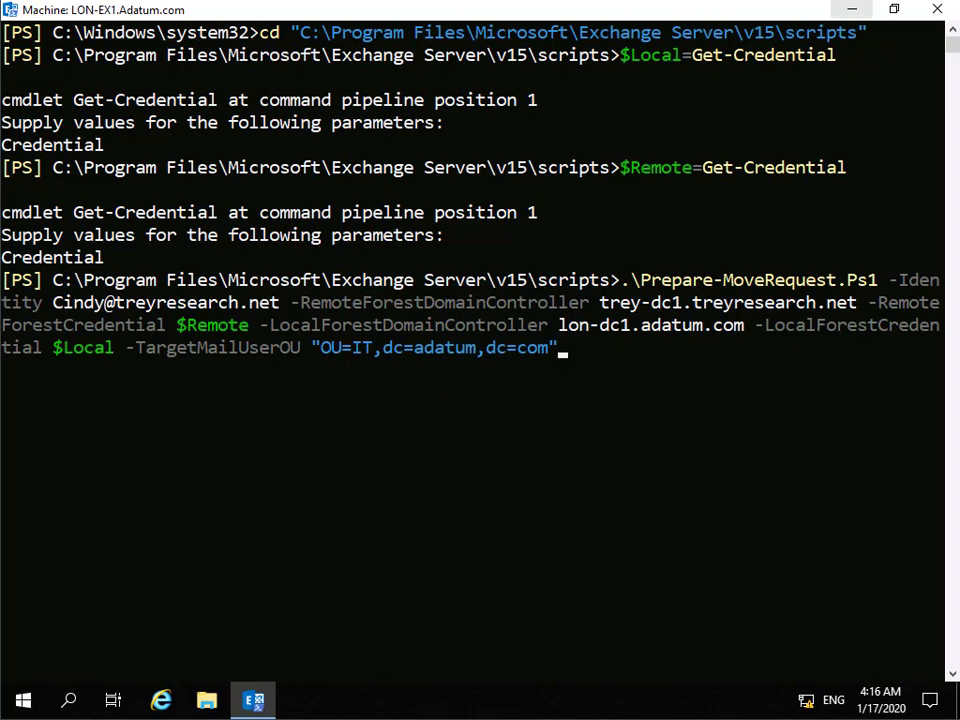
{"action": "key", "text": "Return"}
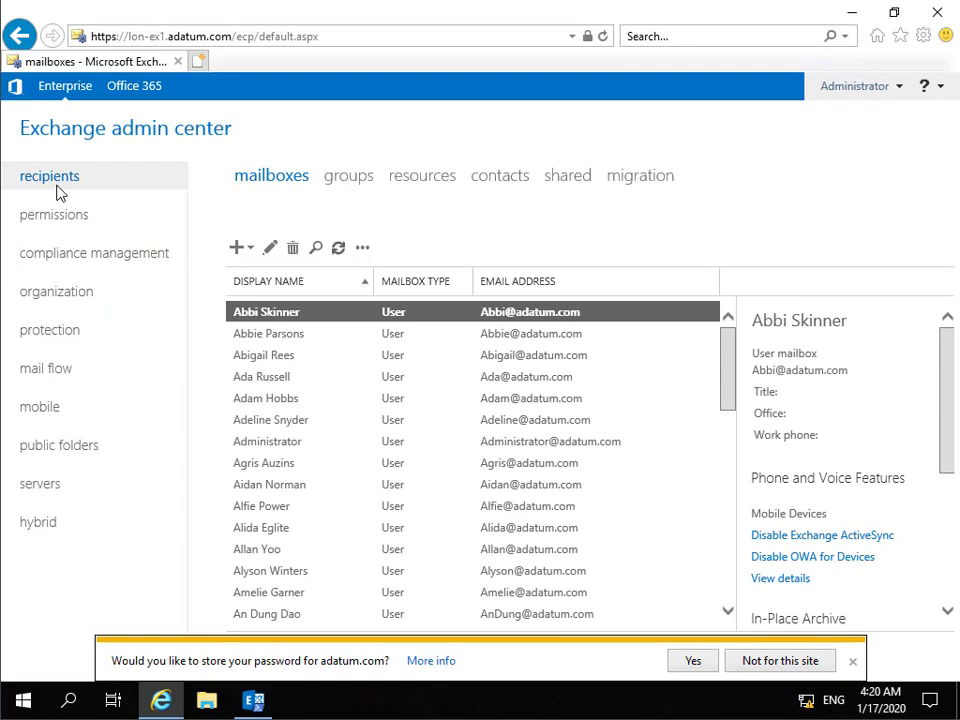
Start a Move to this forest migration in Recipients > migration and add the Trey Research mail user.
{"action": "left_click", "coordinate": [617, 178]}
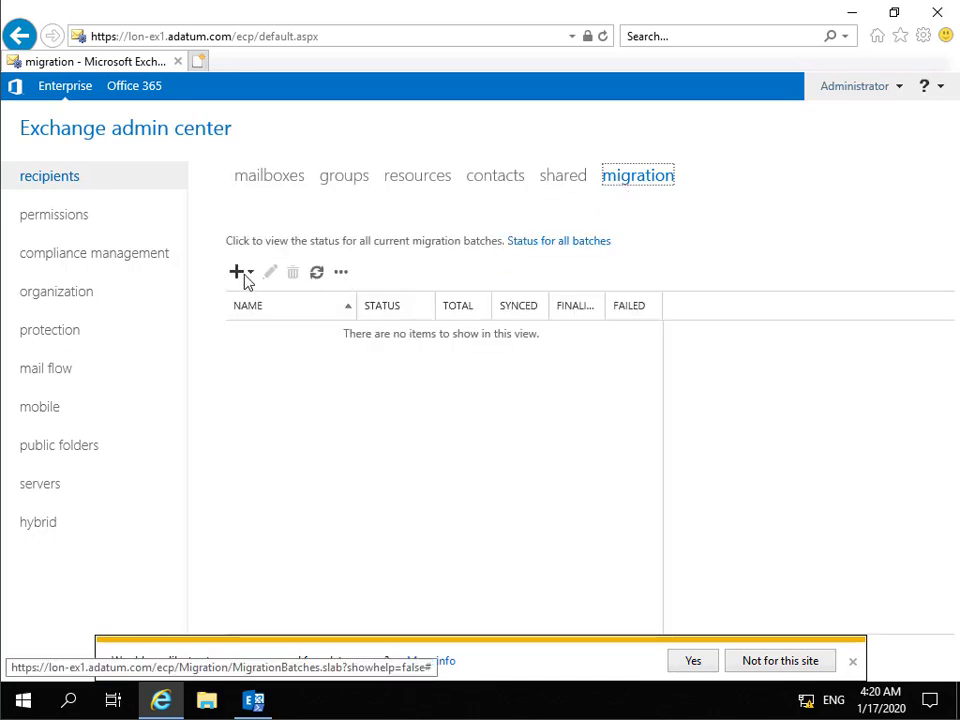
{"action": "left_click", "coordinate": [245, 279]}
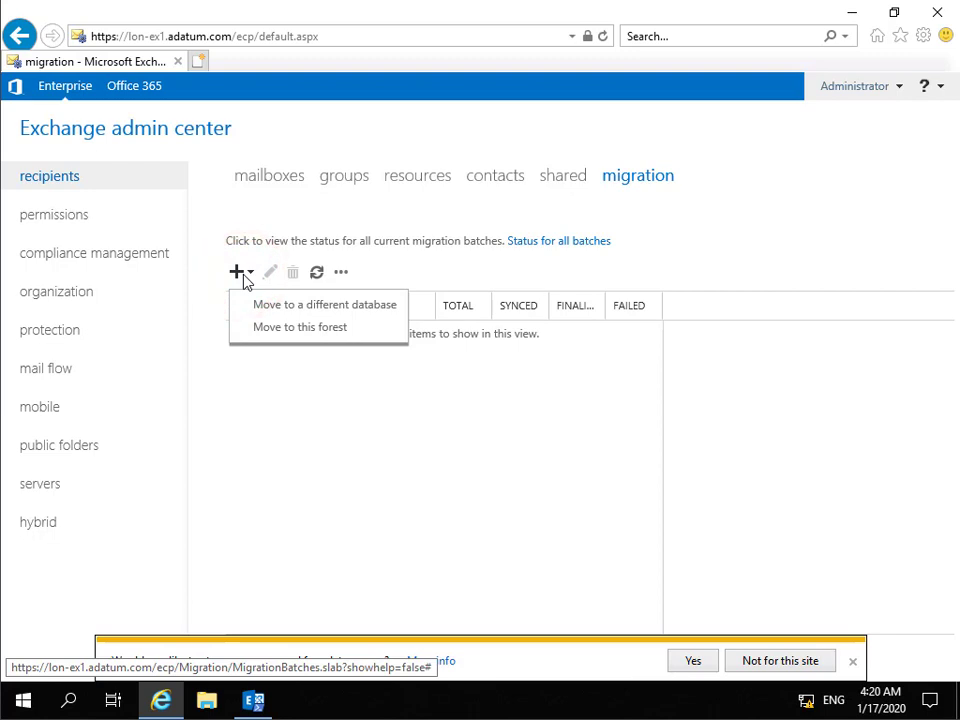
{"action": "left_click", "coordinate": [268, 328]}
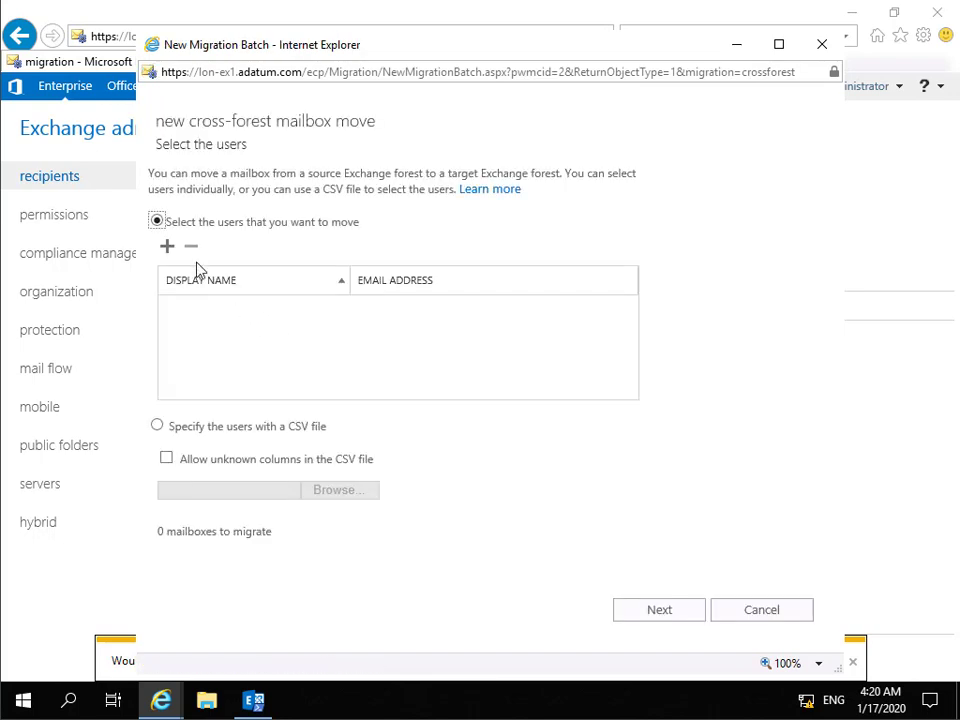
{"action": "left_click", "coordinate": [166, 247]}
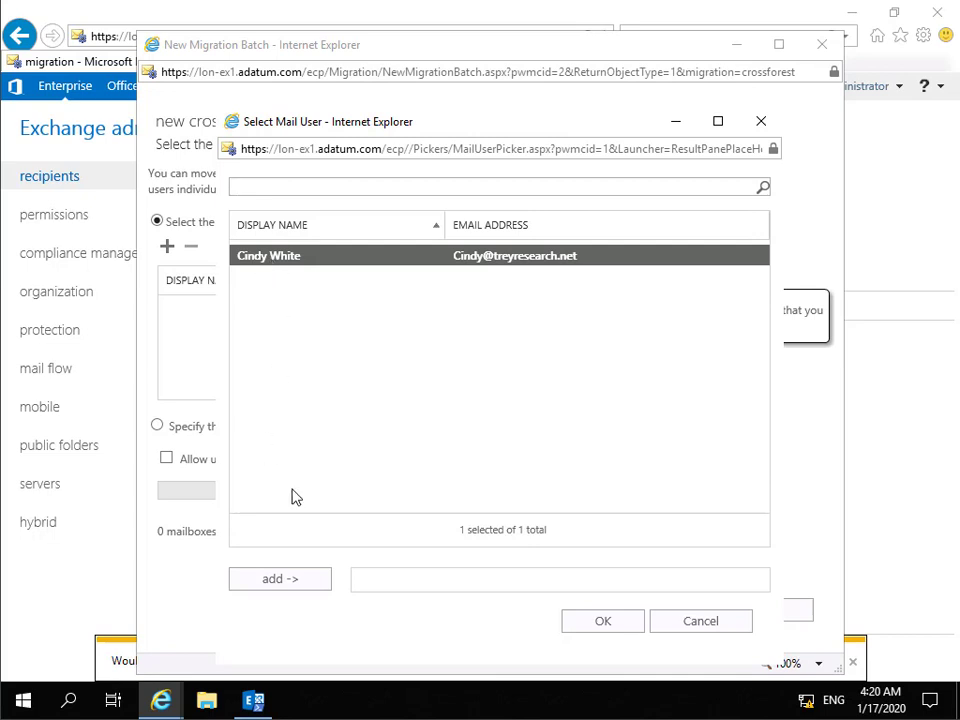
{"action": "left_click", "coordinate": [304, 576]}
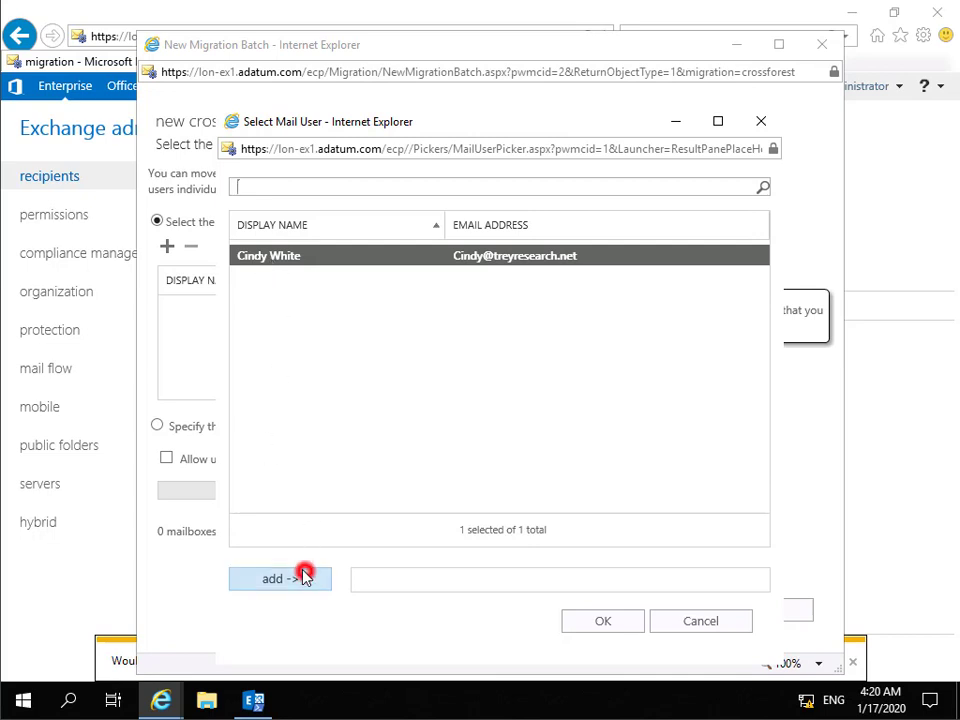
{"action": "left_click", "coordinate": [594, 621]}
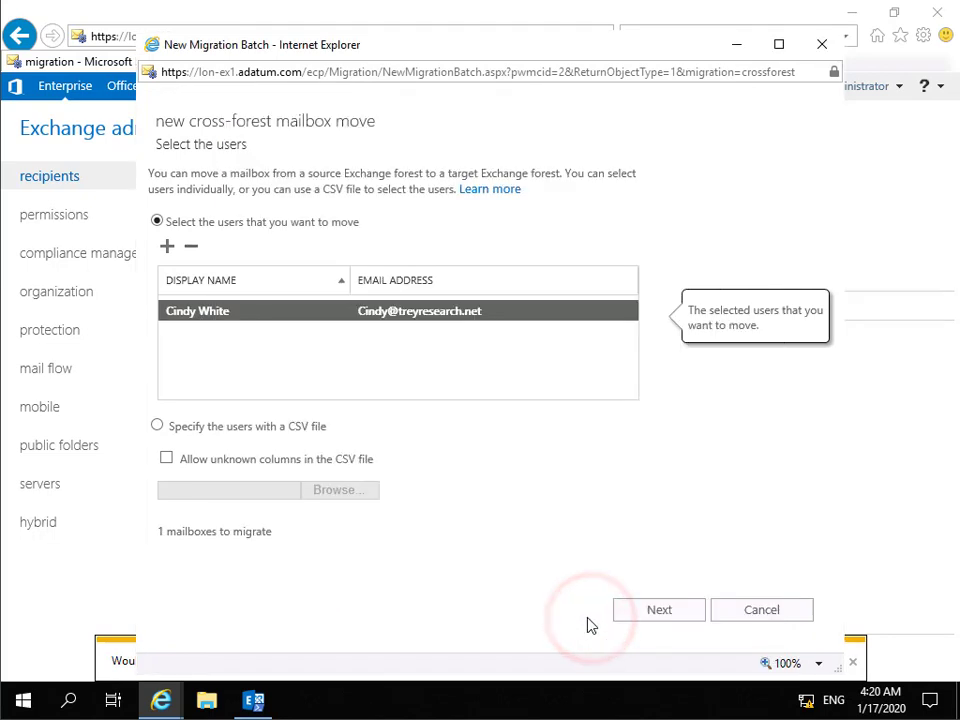
{"action": "left_click", "coordinate": [655, 612]}
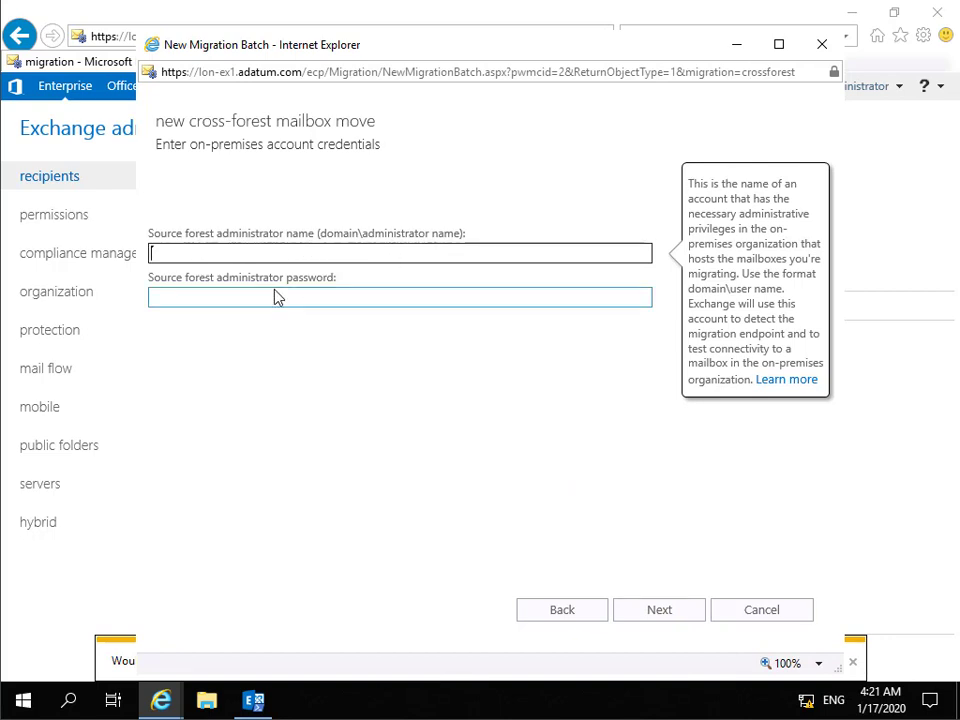
Enter the Trey Research administrator account name, correcting its first letter, plus its password, and continue.
{"action": "type", "text": "hreyresearch\\administrator"}
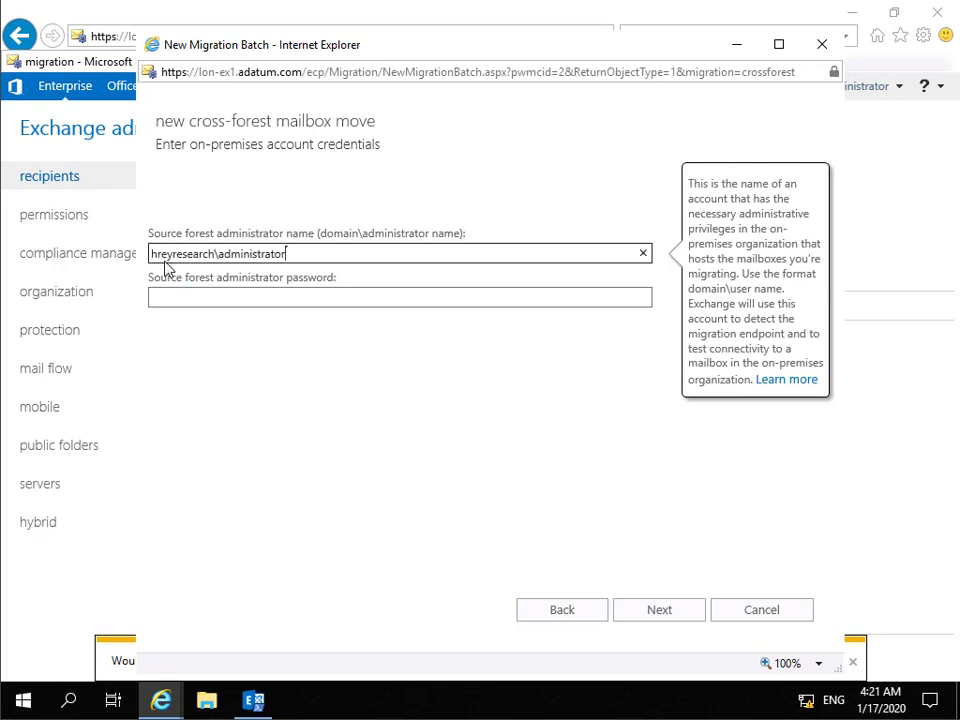
{"action": "left_click", "coordinate": [154, 255]}
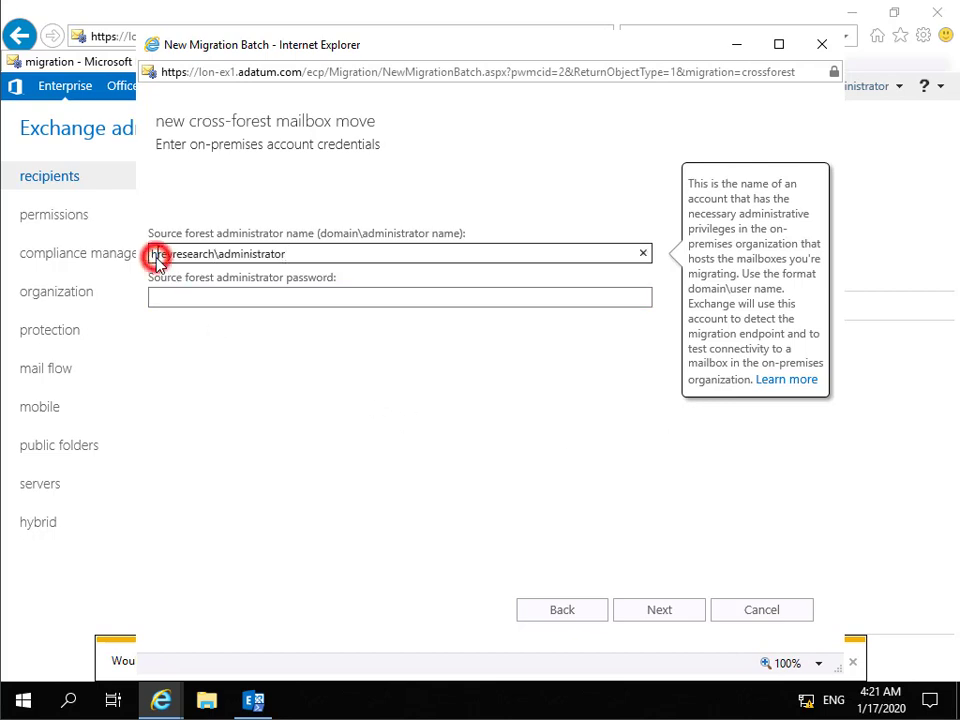
{"action": "key", "text": "BackSpace"}
{"action": "type", "text": "t"}
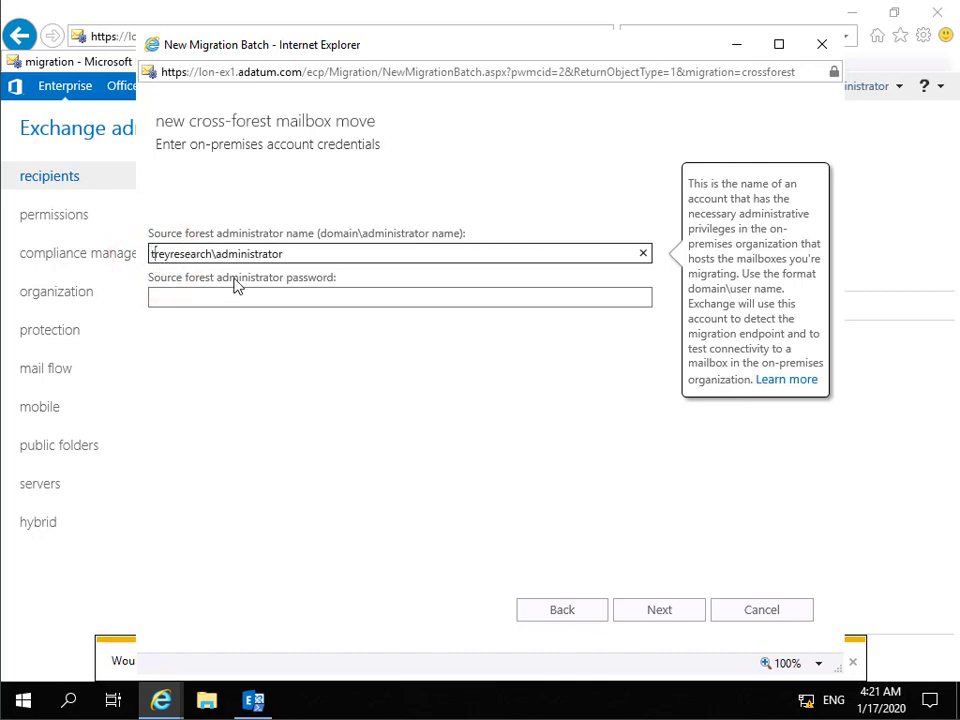
{"action": "left_click", "coordinate": [246, 298]}
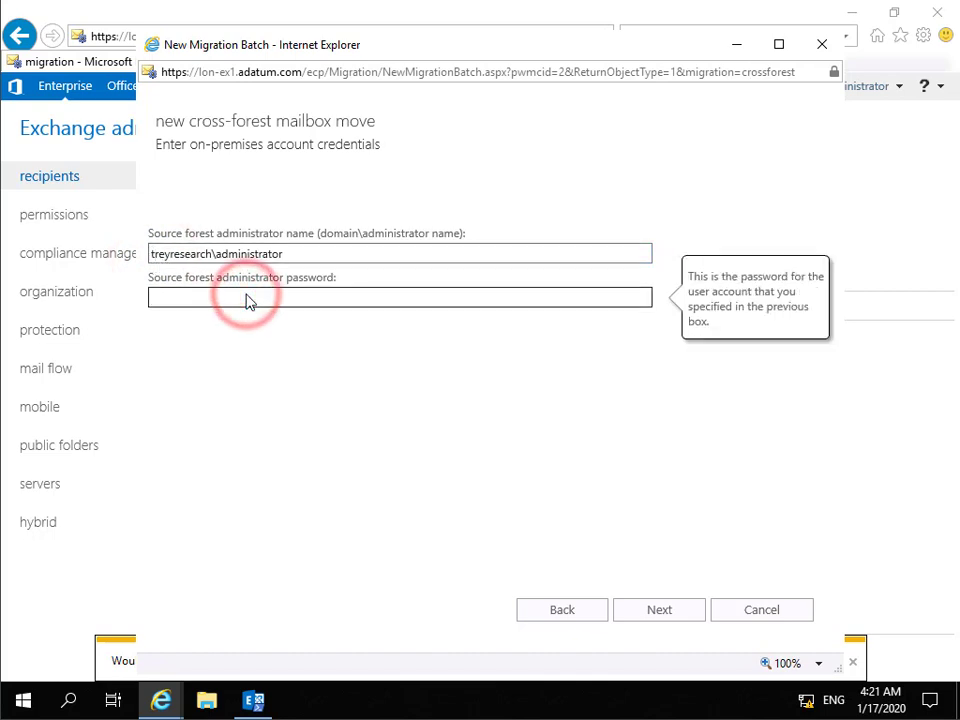
{"action": "type", "text": "Pa55w.rd"}
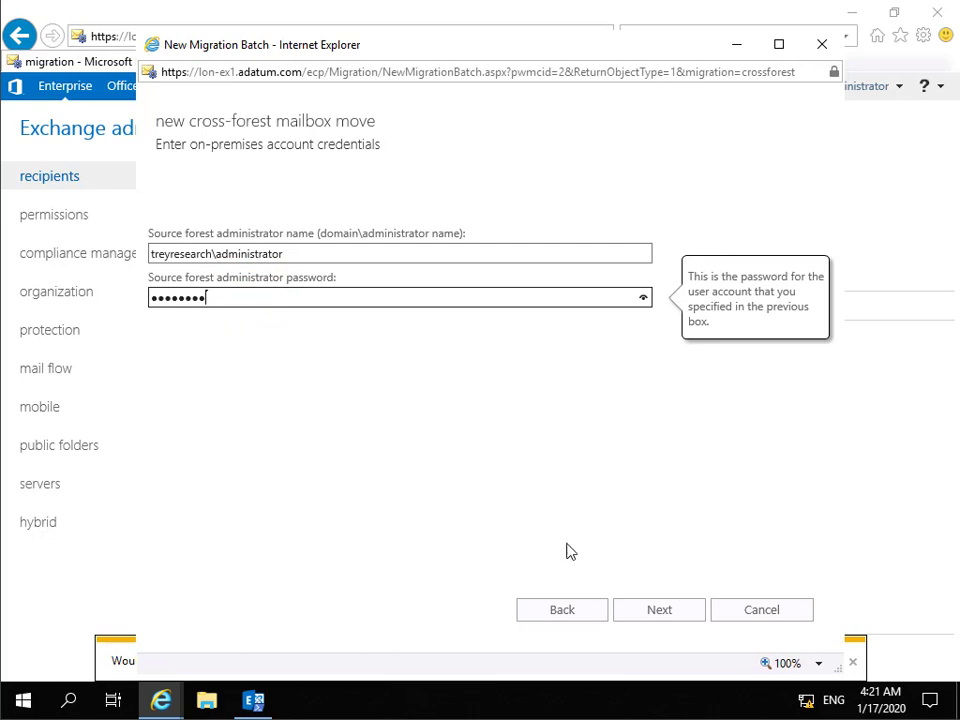
{"action": "left_click", "coordinate": [657, 612]}
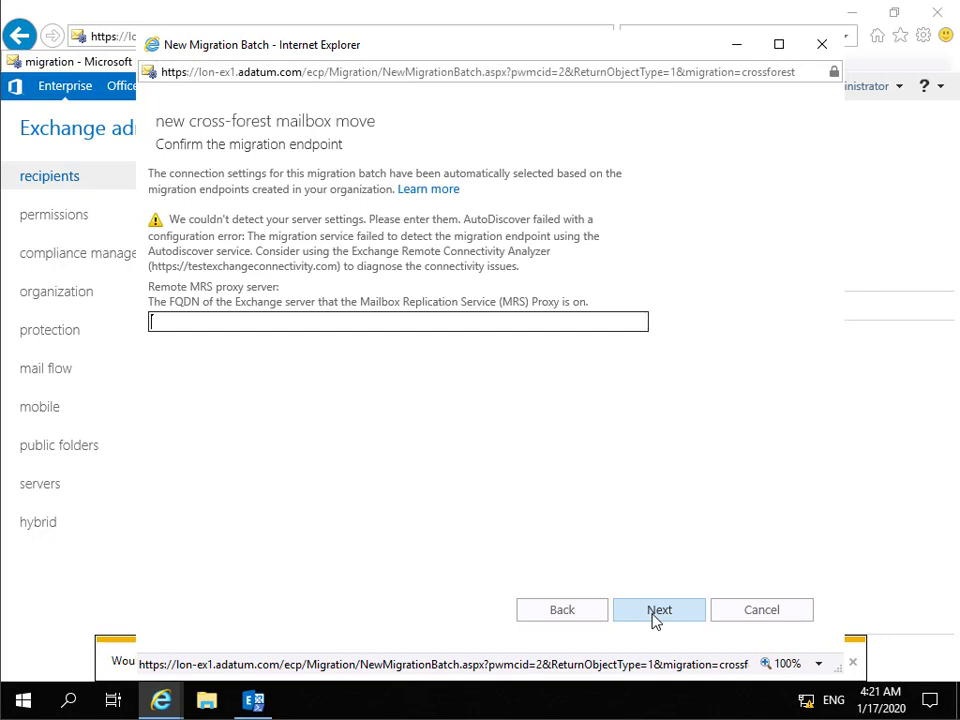
Paste trey-ex1.treyresearch.net as the remote MRS proxy server and continue.
{"action": "type", "text": "trey-ex1.treyresearch.net"}
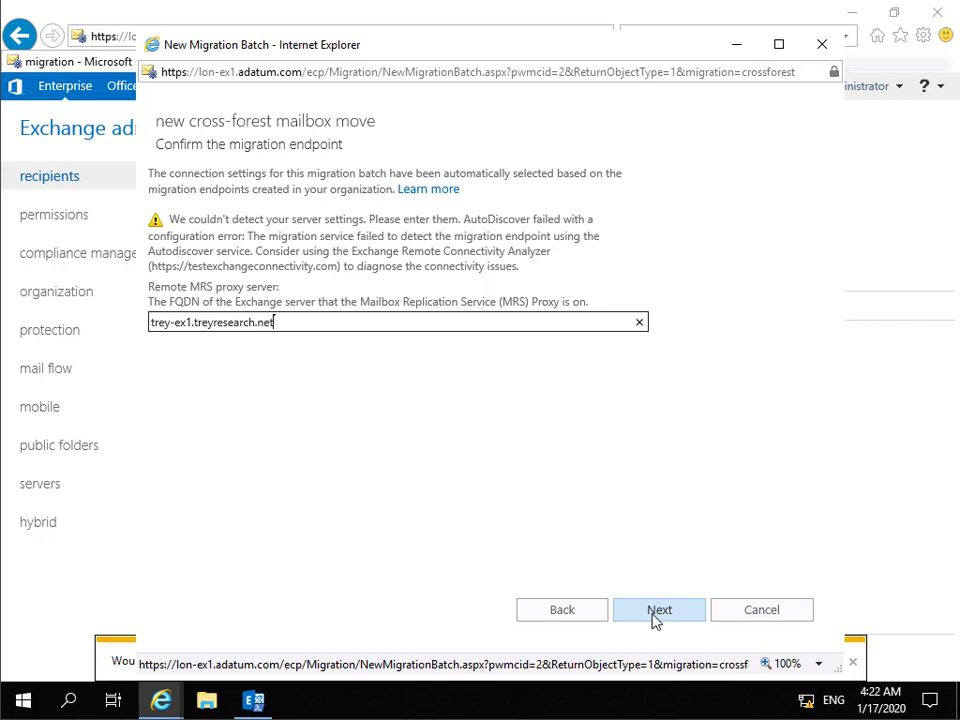
{"action": "left_click", "coordinate": [655, 613]}
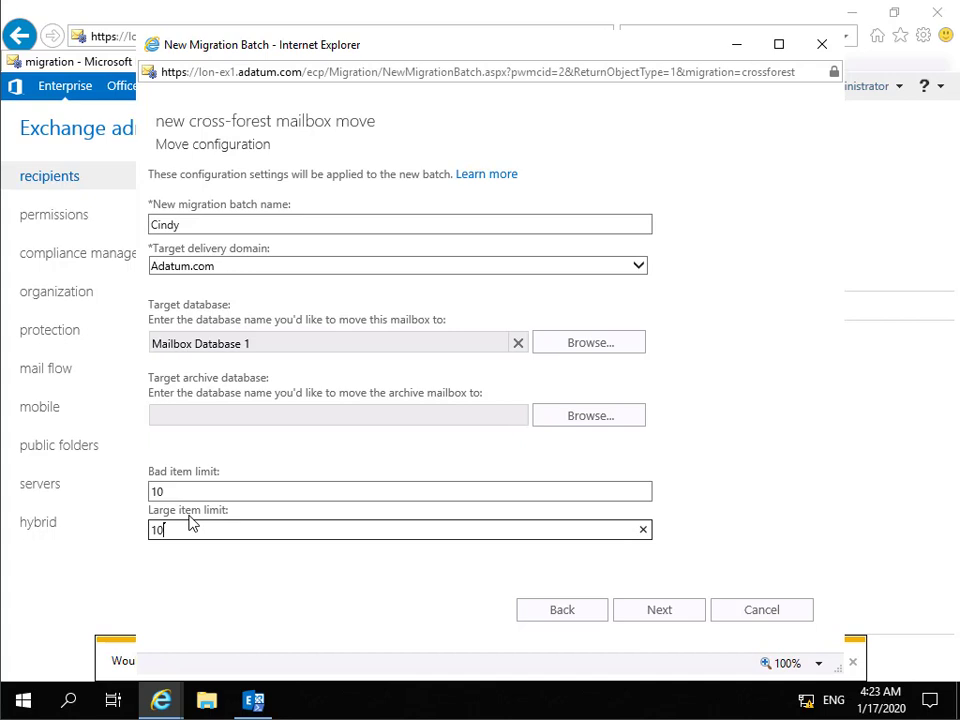
Accept target database Mailbox Database 1 with bad and large item limits of 10.
{"action": "left_click", "coordinate": [638, 613]}
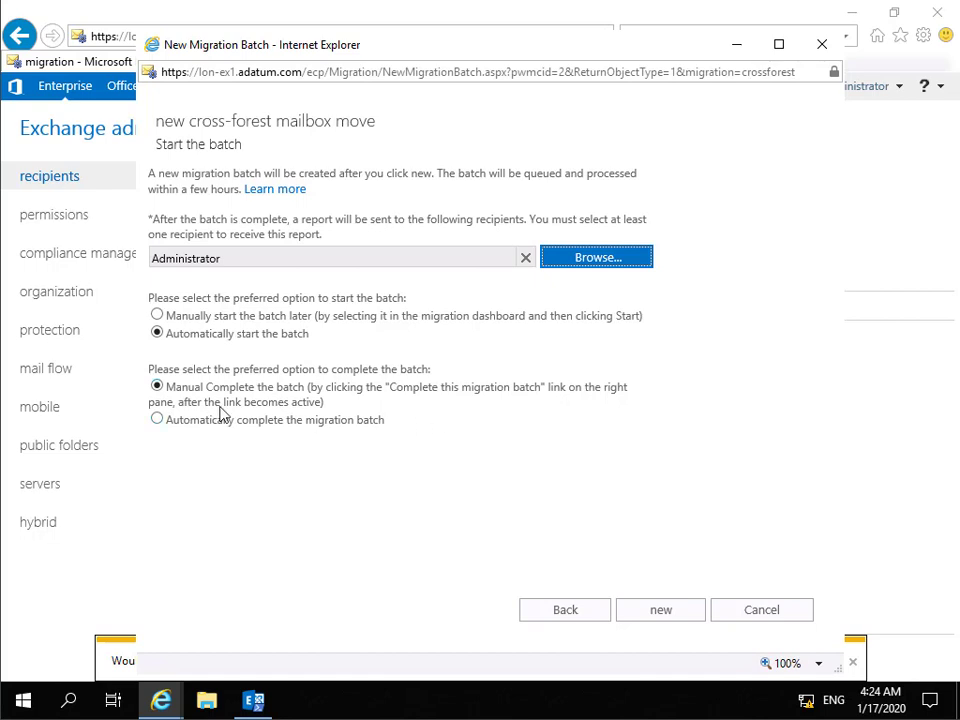
Create the batch with automatic start, manual completion and reports sent to Administrator.
{"action": "left_click", "coordinate": [659, 612]}
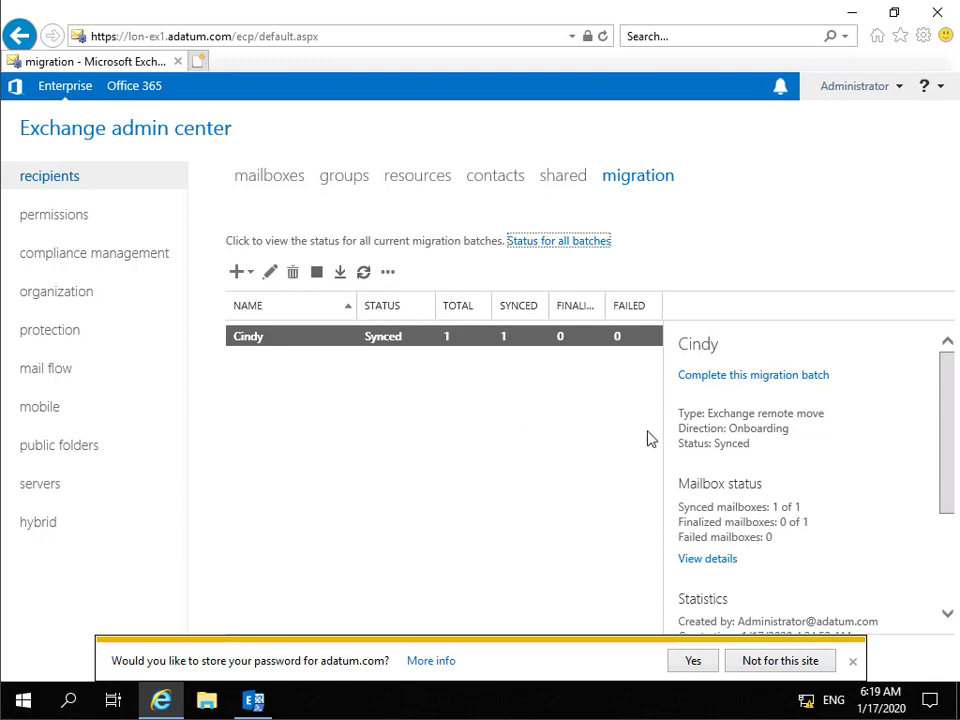
Complete the migration batch from the details pane and confirm the warning.
{"action": "left_click", "coordinate": [724, 378]}
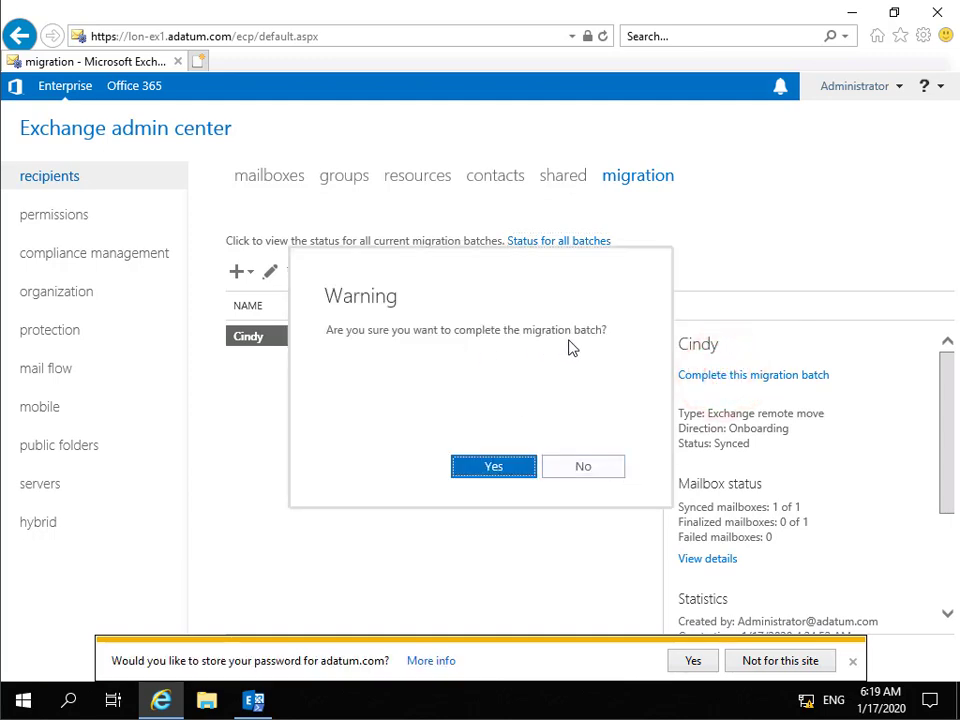
{"action": "left_click", "coordinate": [511, 468]}
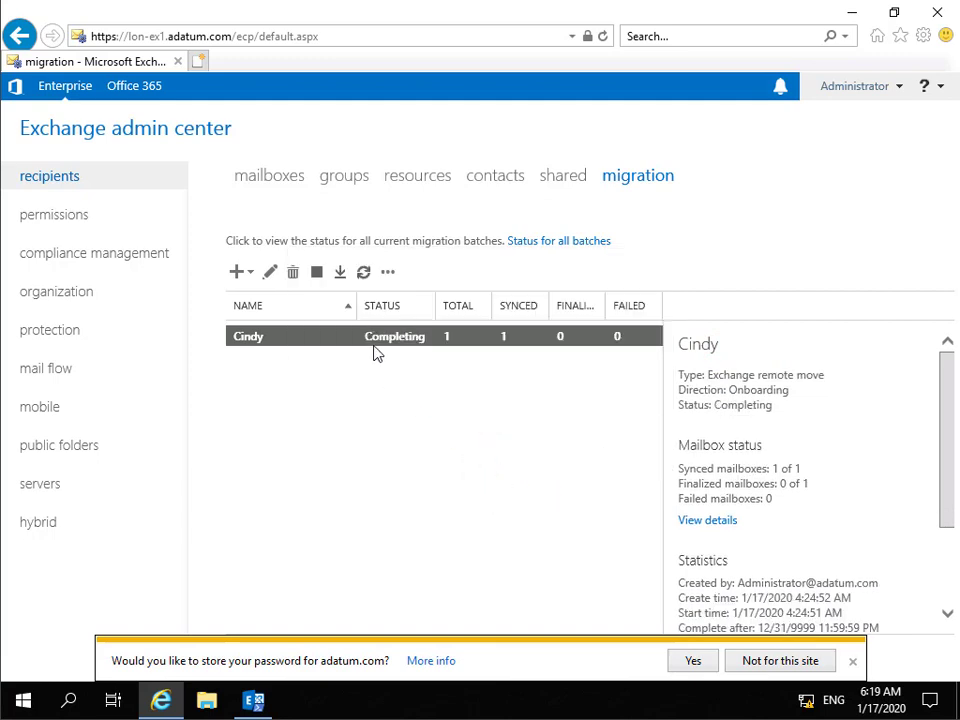